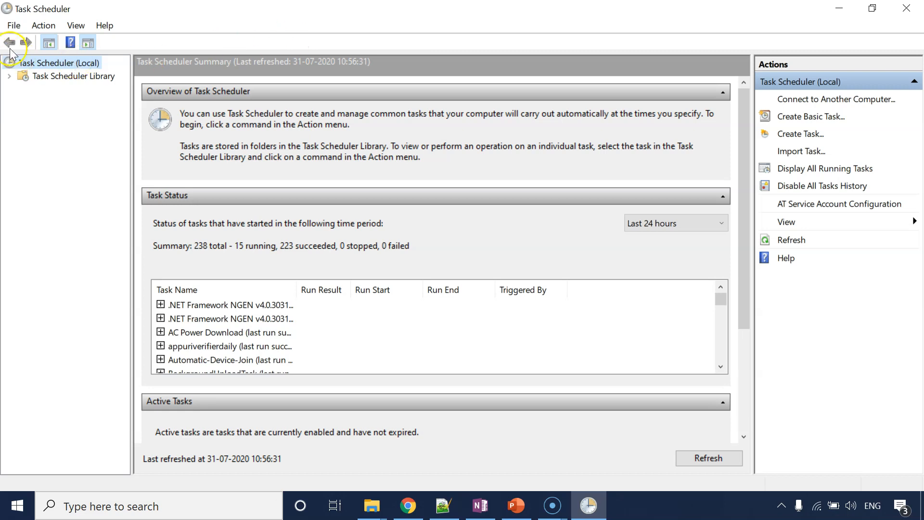
click(14, 29)
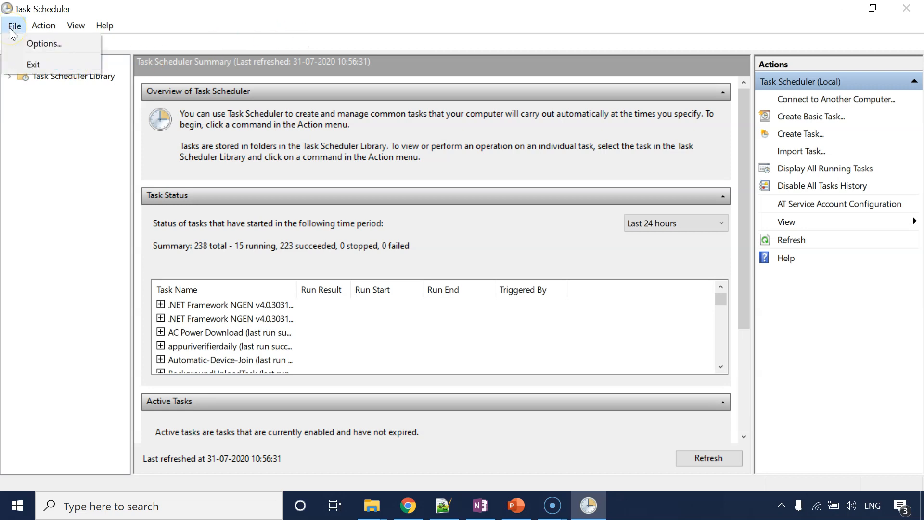
click(12, 29)
right_click(30, 64)
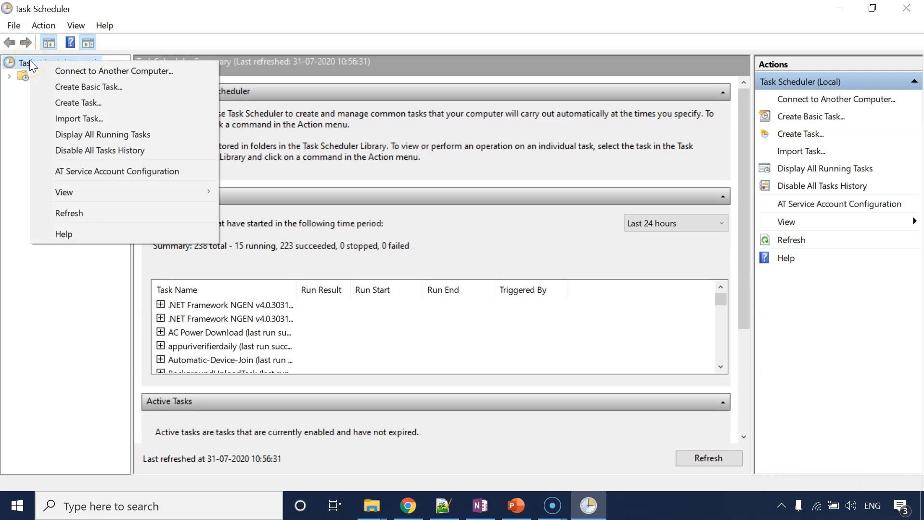
click(95, 76)
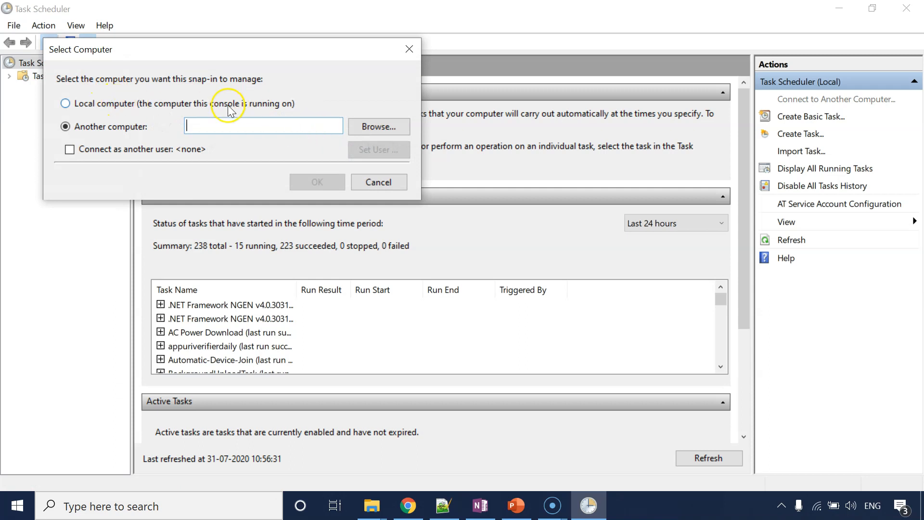
click(73, 102)
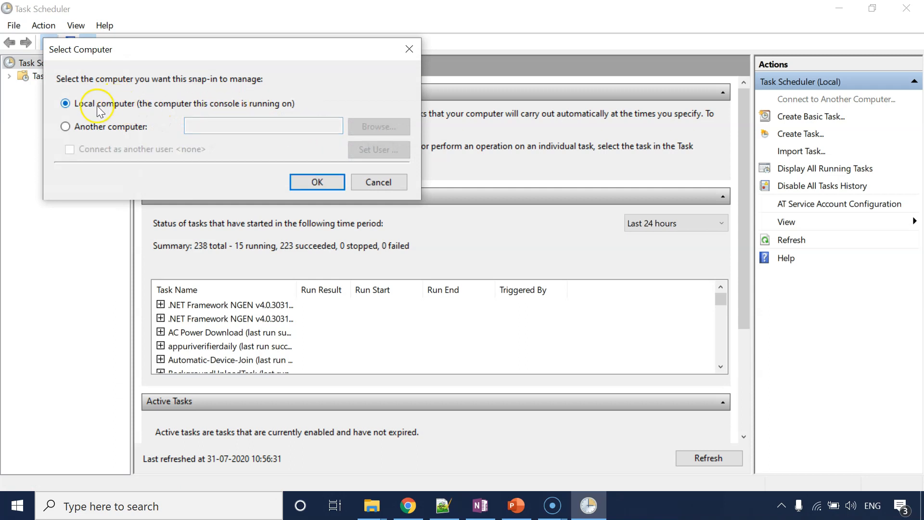
click(380, 182)
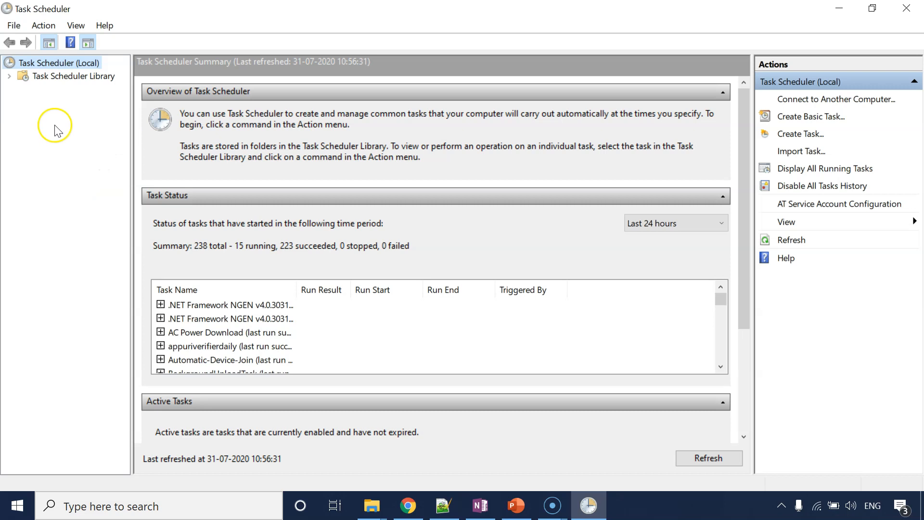
- Expand the Task Scheduler Library, list its tasks and view the details of the Google update task with multiple triggers
click(9, 77)
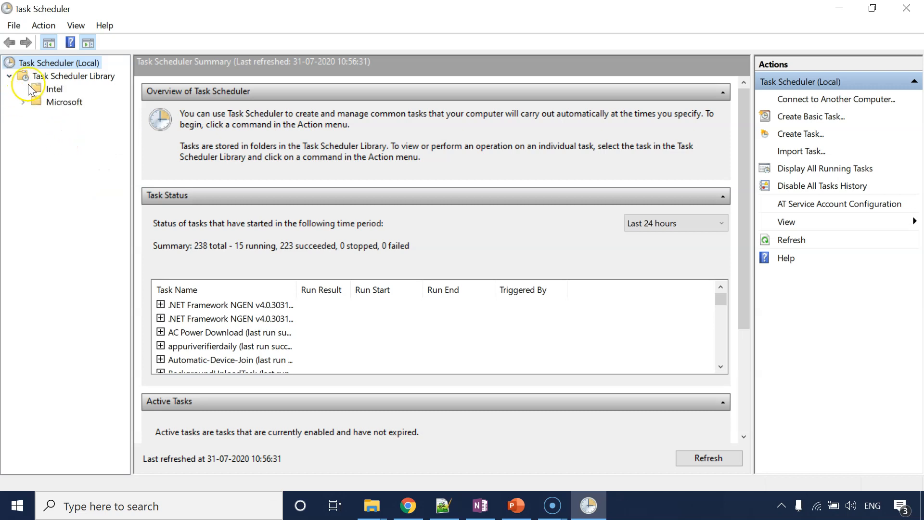
click(62, 76)
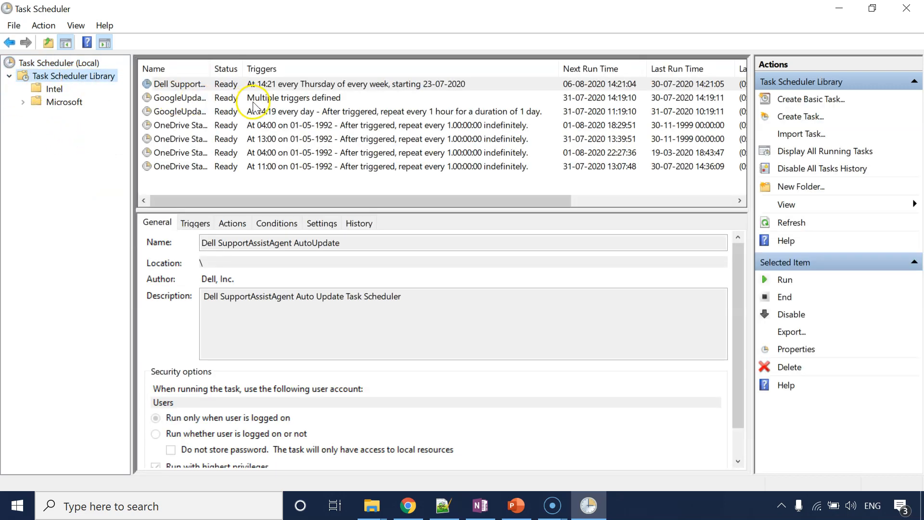
click(249, 99)
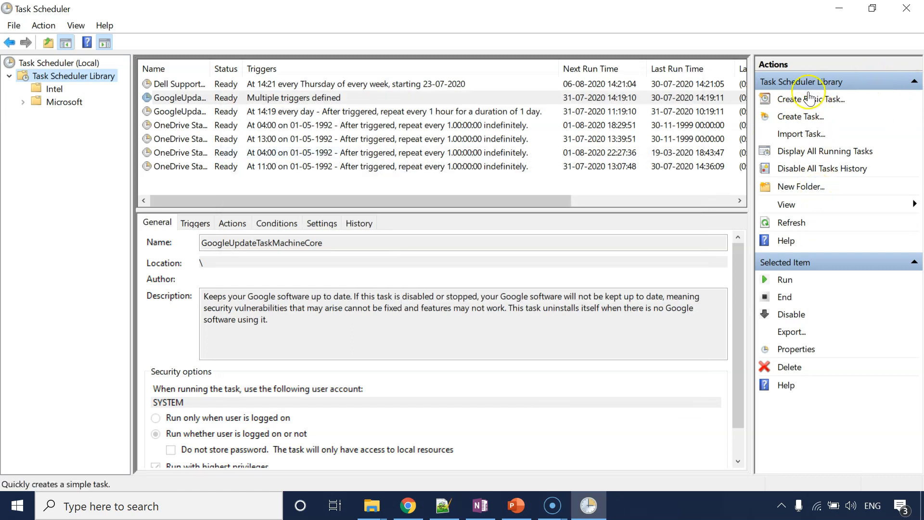
- Create a basic task named sample_task that starts the program cmd.exe at log on, and select it in the task list
click(836, 103)
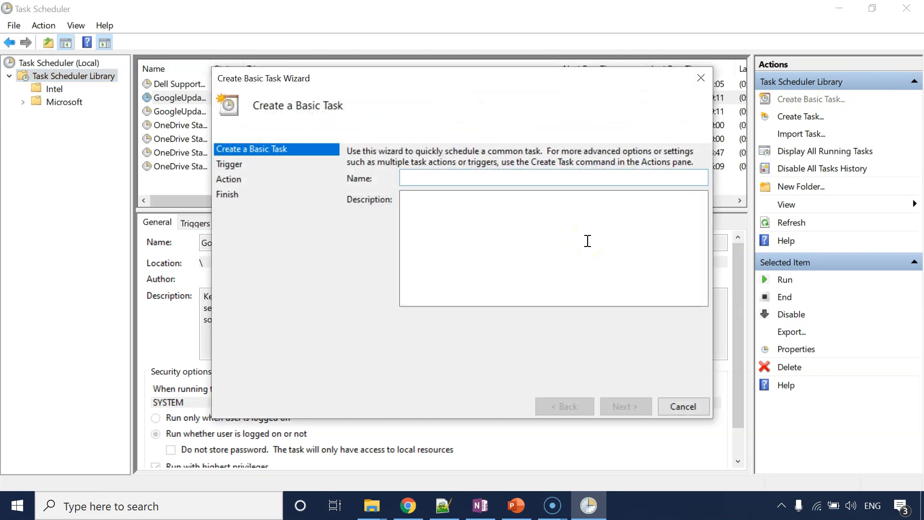
text(sample_task)
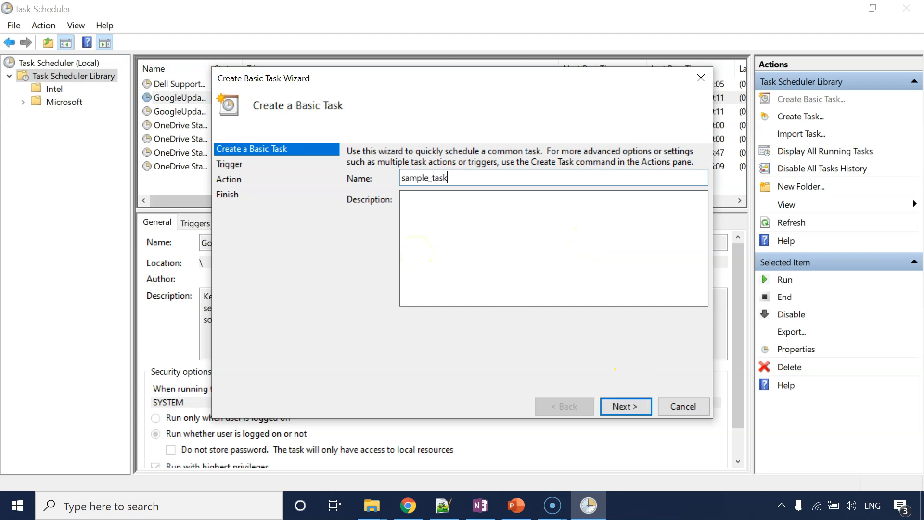
click(621, 407)
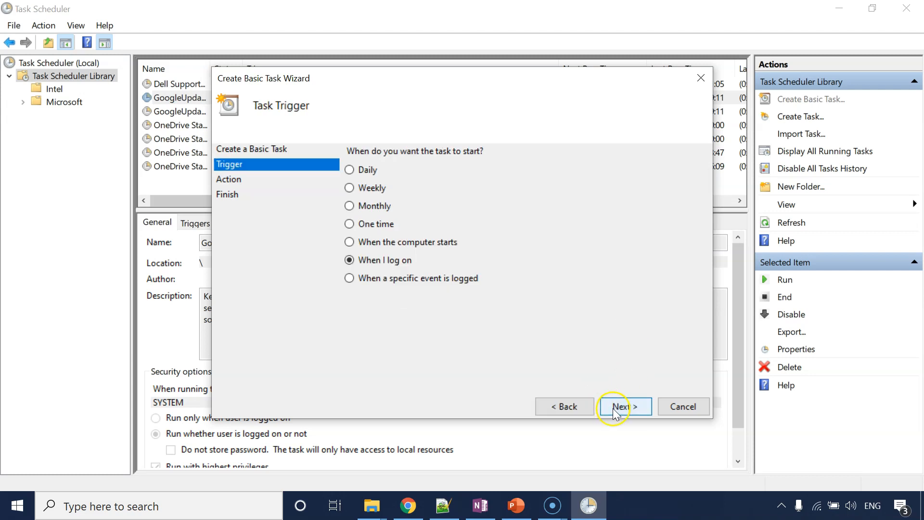
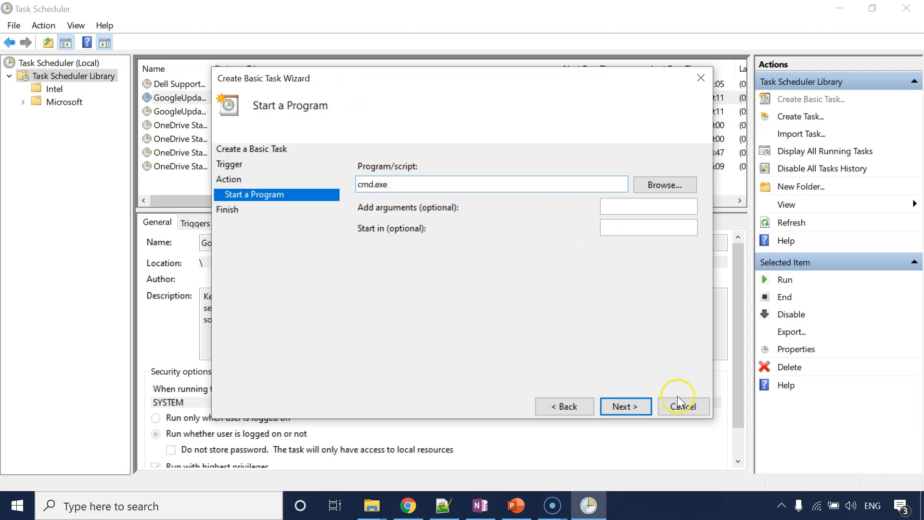
click(625, 406)
click(626, 406)
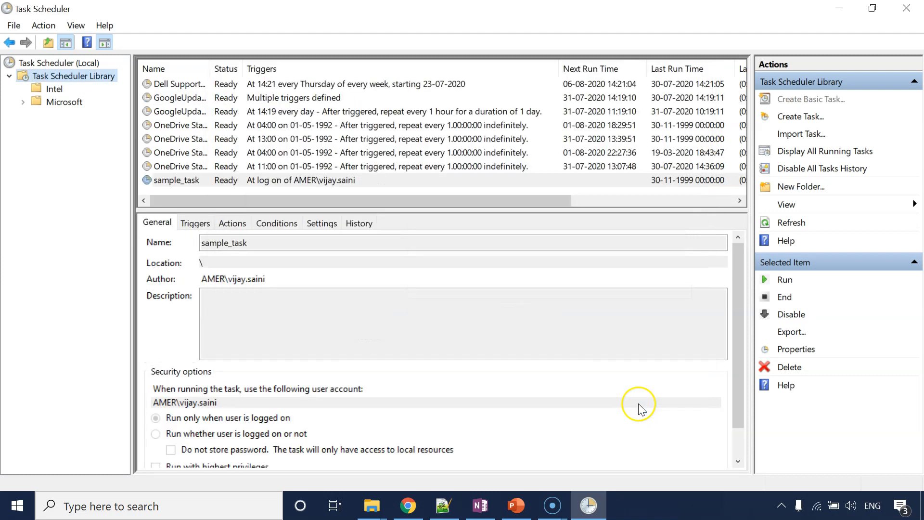
click(177, 180)
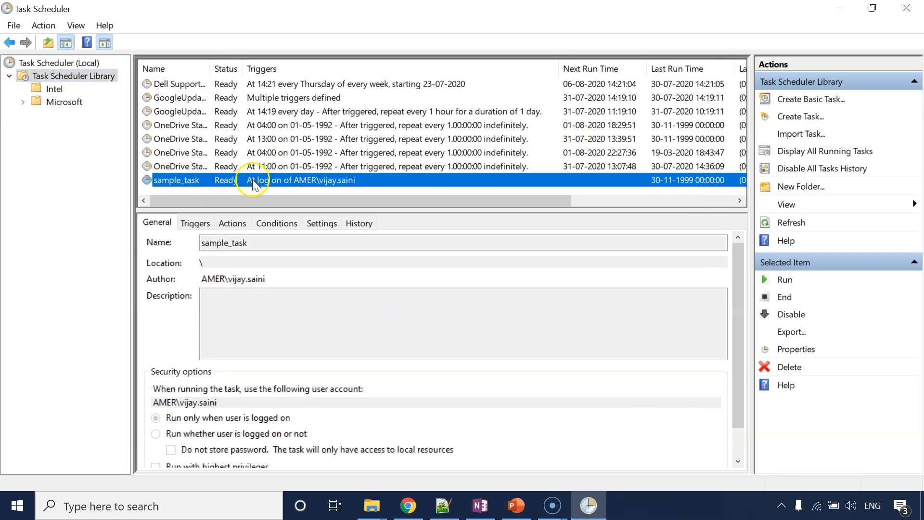
- Start creating a full task with the Create Task command and inspect the options offered for a new trigger
click(801, 117)
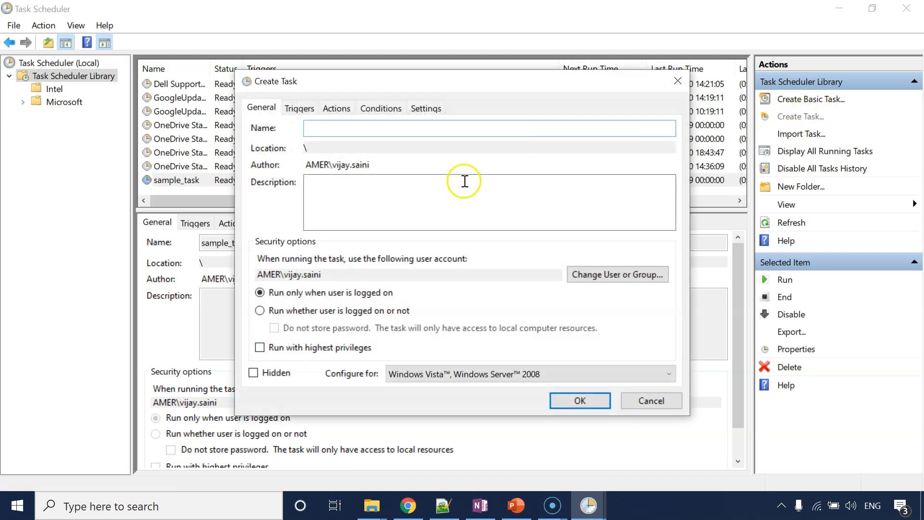
click(298, 108)
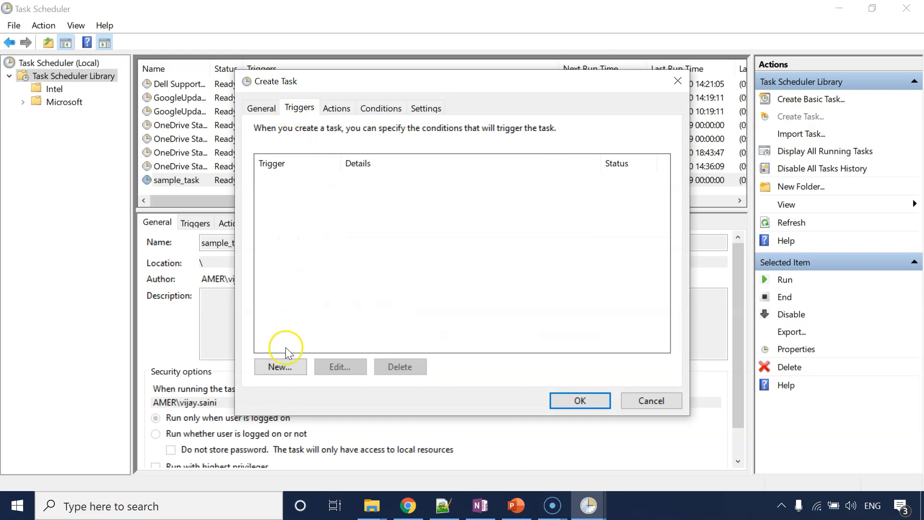
click(283, 366)
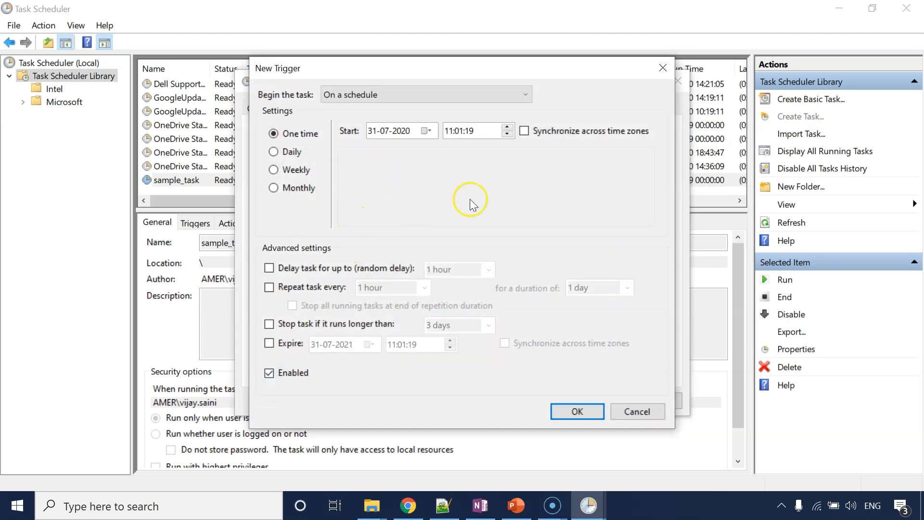
key(Escape)
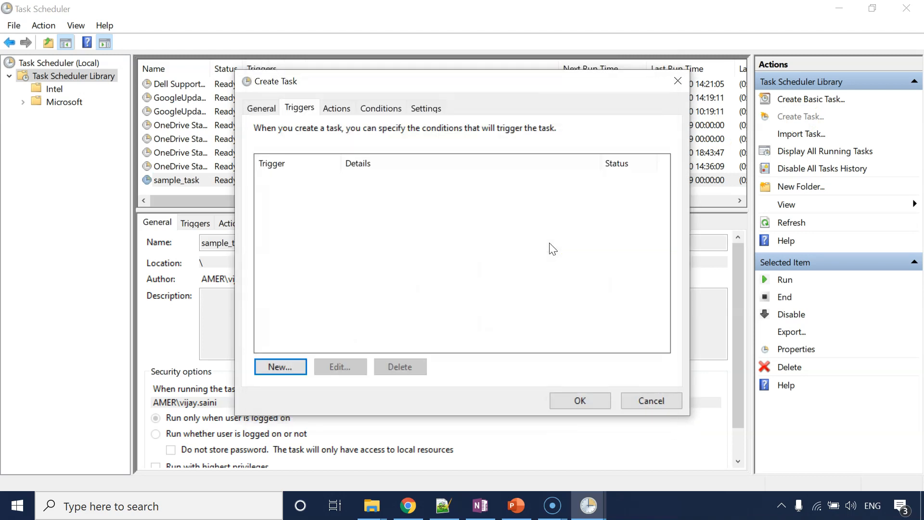
- Name the new task my-scheduled-task in its general properties
click(259, 114)
text(my-s)
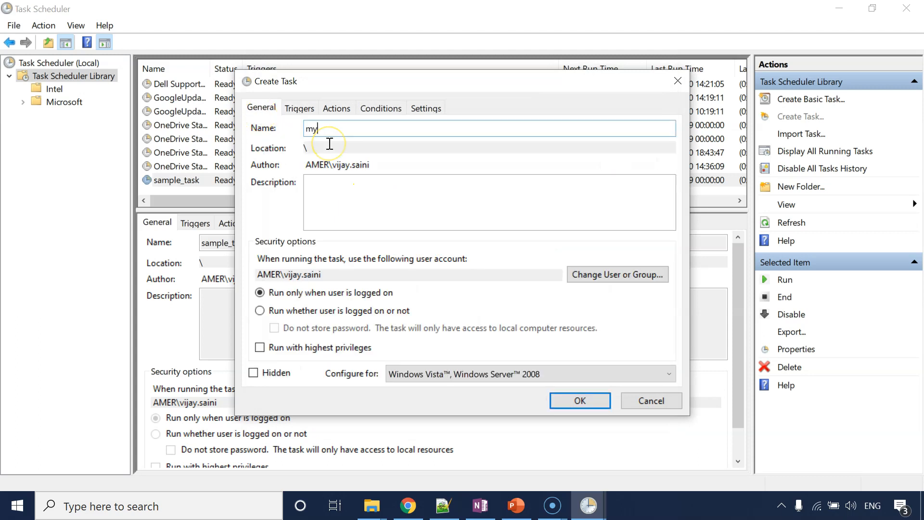
text(cheduled_)
text(task)
key(Left)
key(Left)
key(Left)
key(Left)
key(BackSpace)
text(-)
click(338, 293)
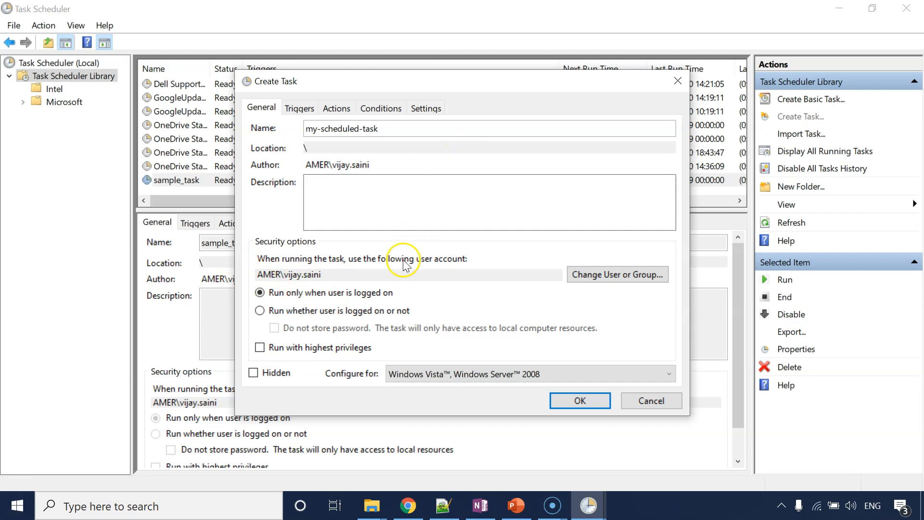
click(615, 276)
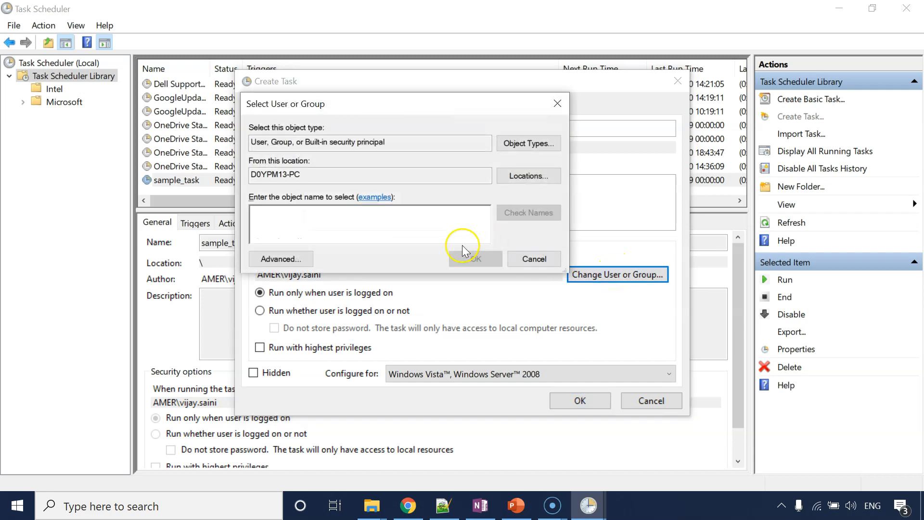
click(550, 262)
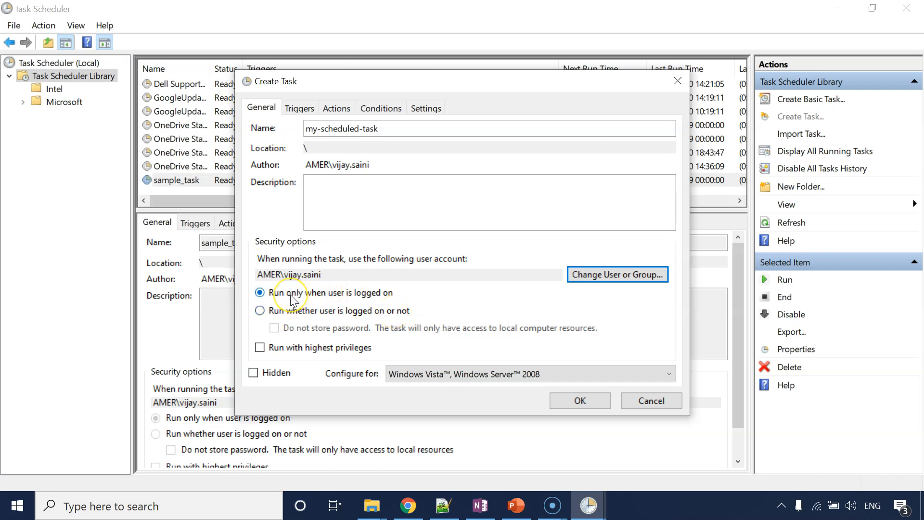
click(343, 312)
click(340, 295)
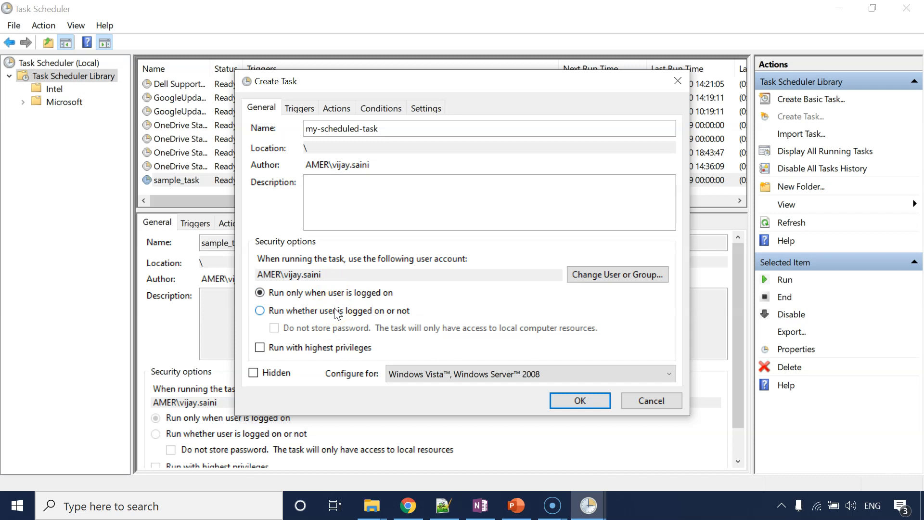
key(alt)
click(266, 349)
click(267, 348)
click(272, 349)
click(272, 350)
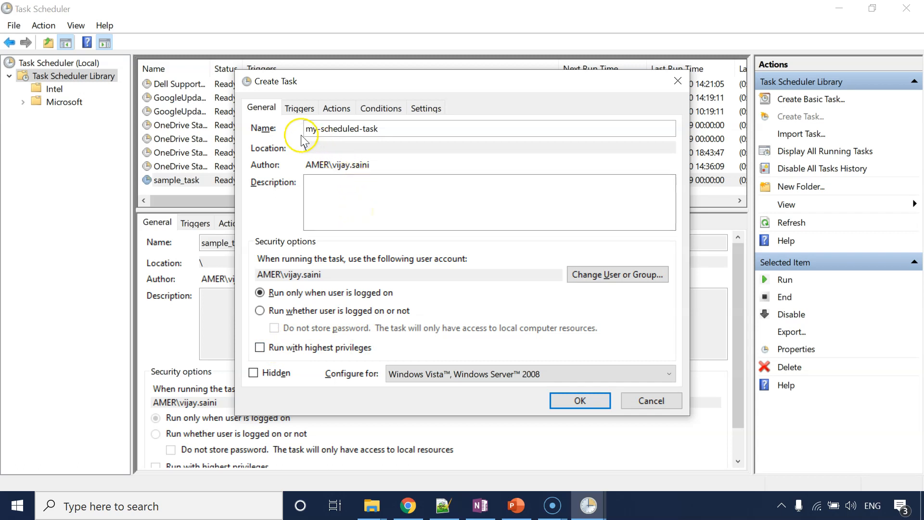
- Start a new scheduled trigger for the task, compare the daily and monthly options, and set it to weekly on Tuesday
click(300, 110)
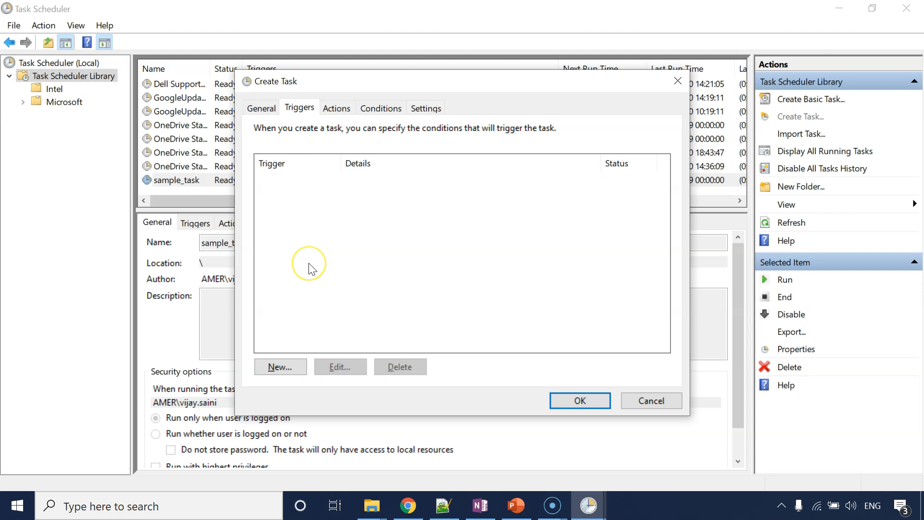
click(279, 367)
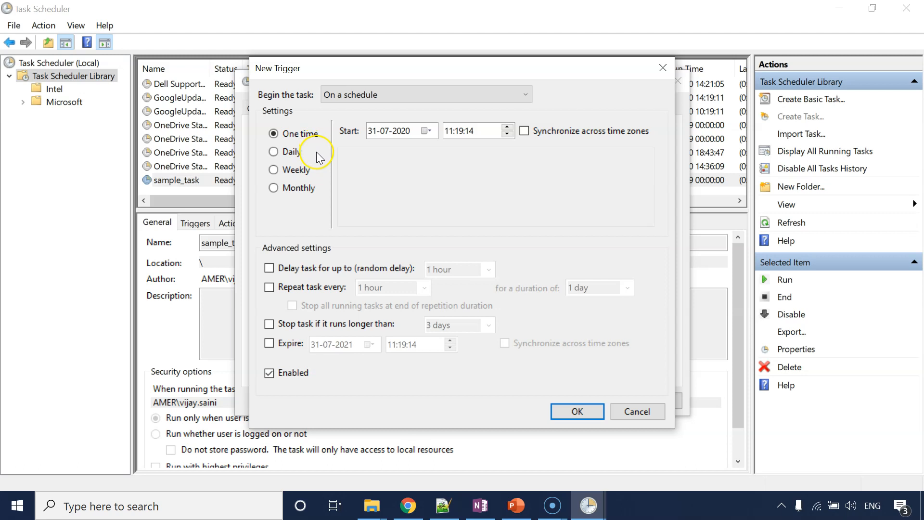
click(291, 152)
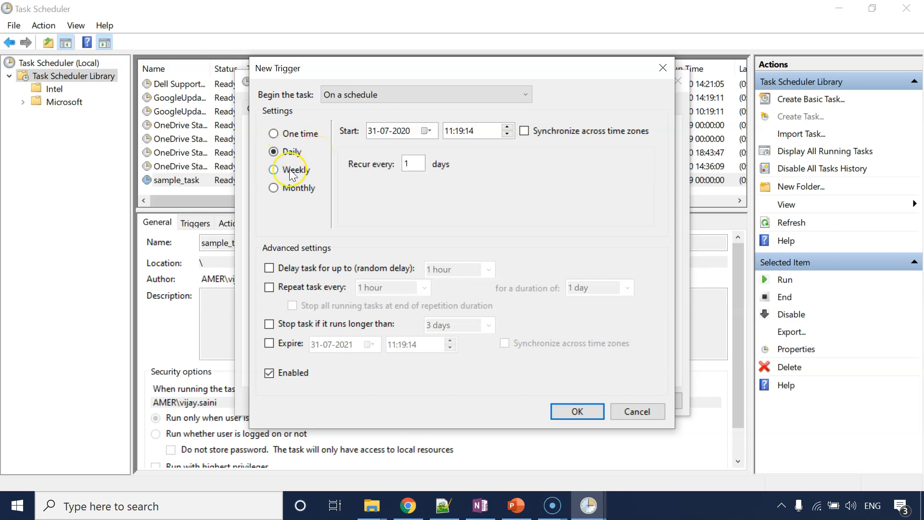
click(292, 172)
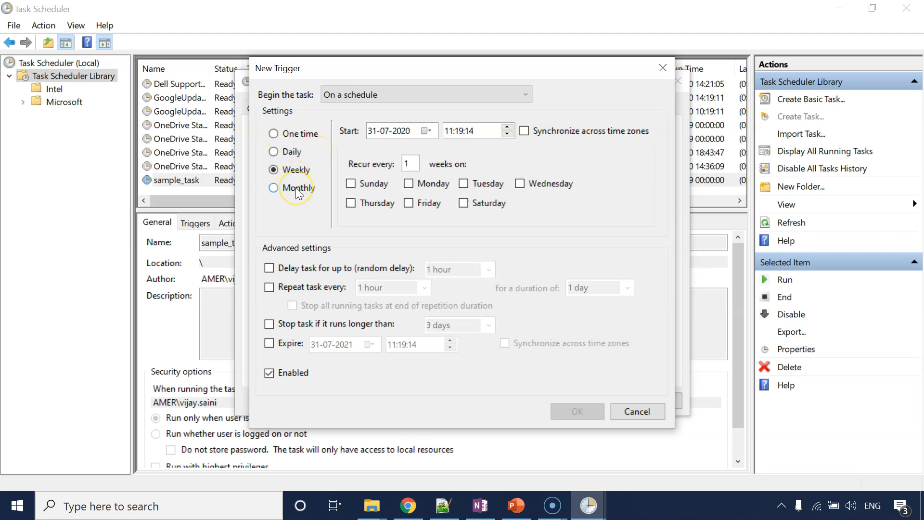
click(297, 190)
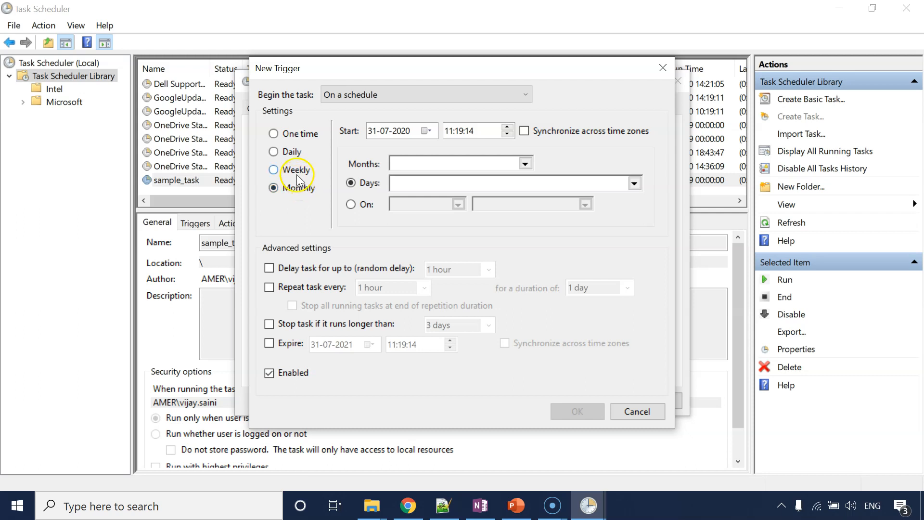
click(294, 173)
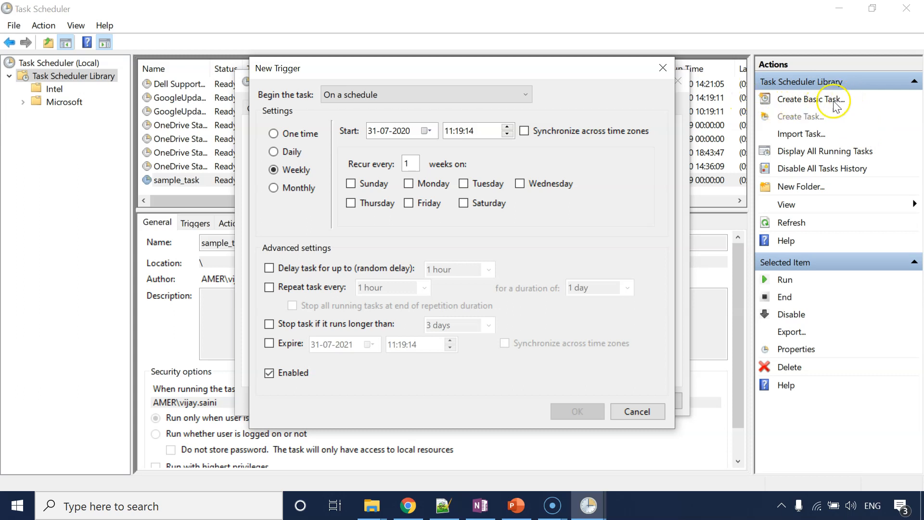
click(464, 184)
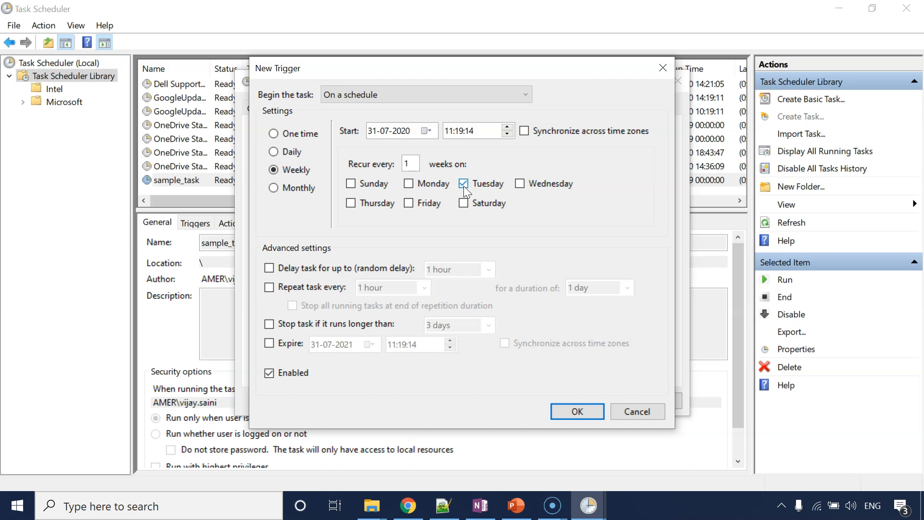
- Switch the trigger to a daily schedule that recurs every 2 days
click(290, 151)
click(407, 164)
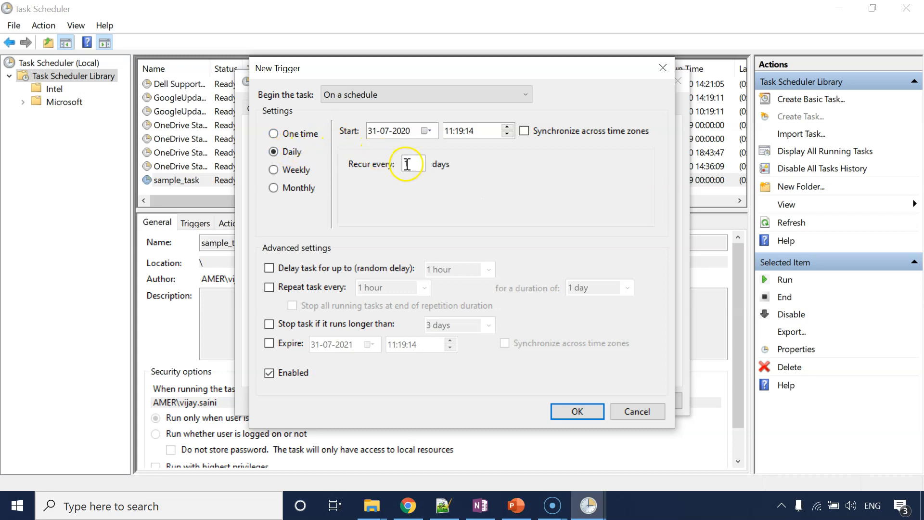
key(BackSpace)
text(2)
- Set the trigger's start time to 11:00:00
click(451, 132)
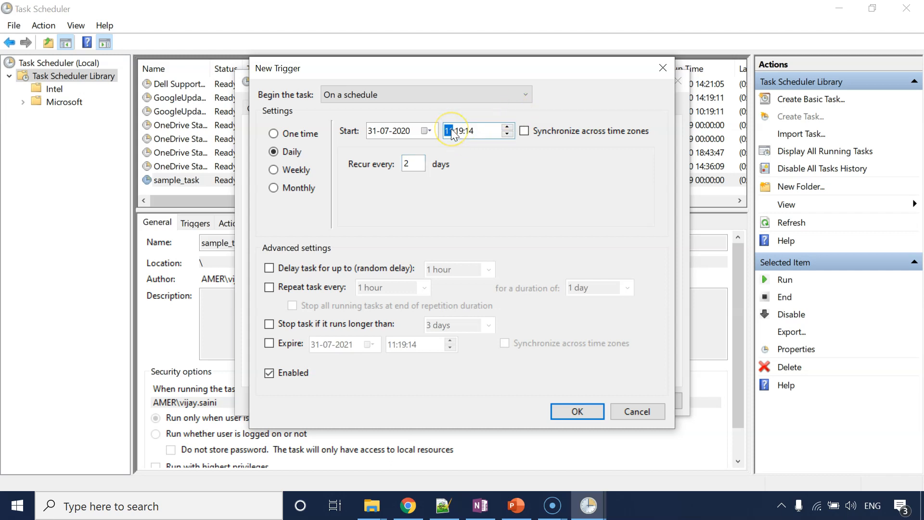
key(Right)
text(00)
click(475, 138)
text(0)
click(501, 169)
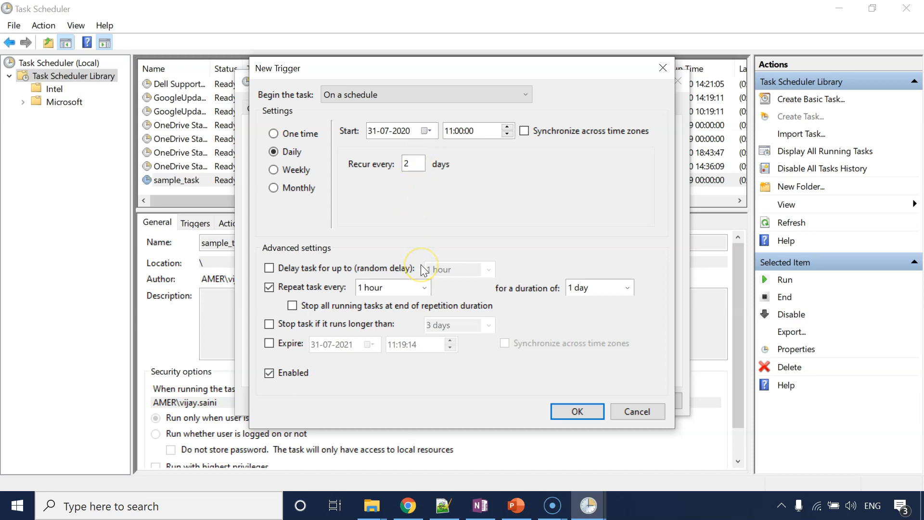
- Set the trigger's repeat interval to 5 minutes and turn task repetition off again
click(424, 289)
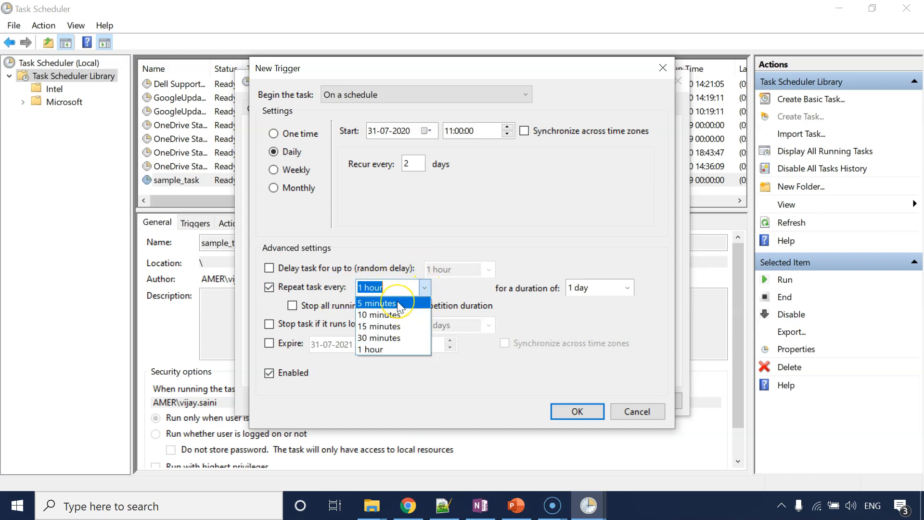
click(399, 304)
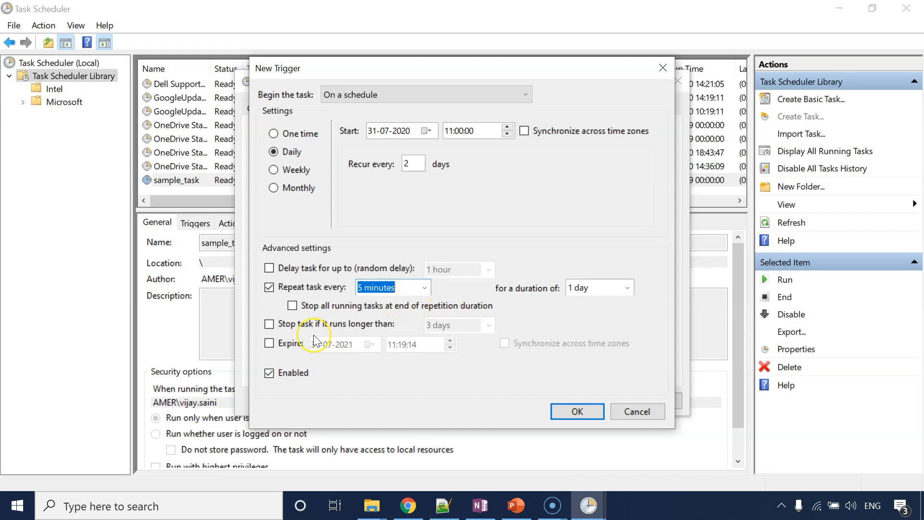
click(279, 288)
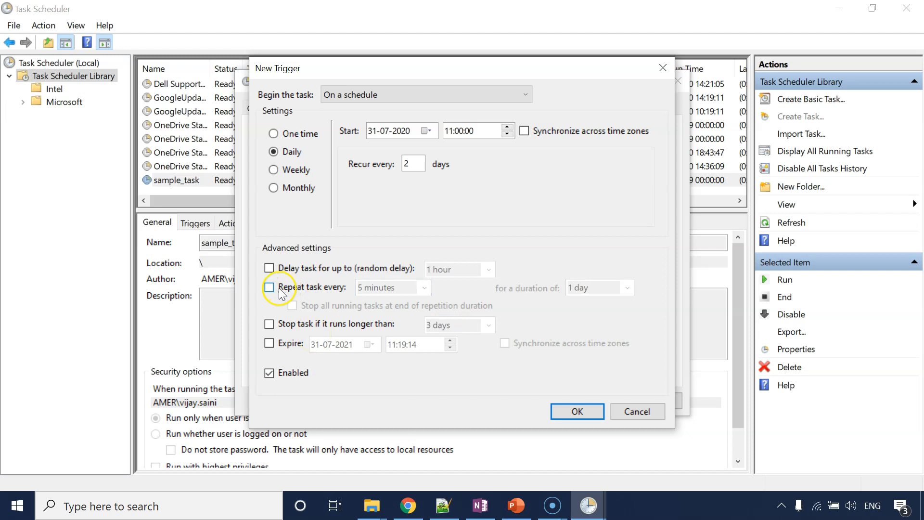
- Set the trigger to stop the task if it runs longer than 30 minutes
click(311, 328)
click(311, 328)
click(311, 328)
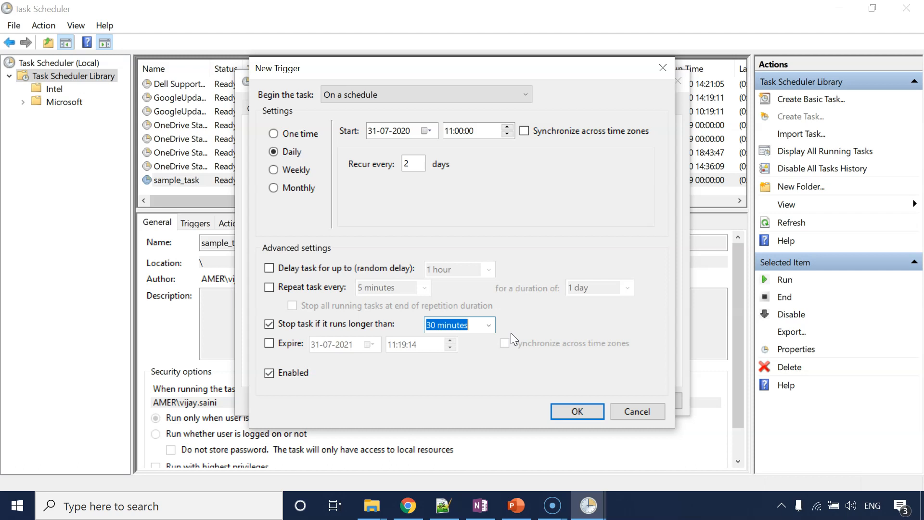
click(457, 330)
- Turn on expiry for the trigger and set its expiry date to 17-07-2025
click(269, 344)
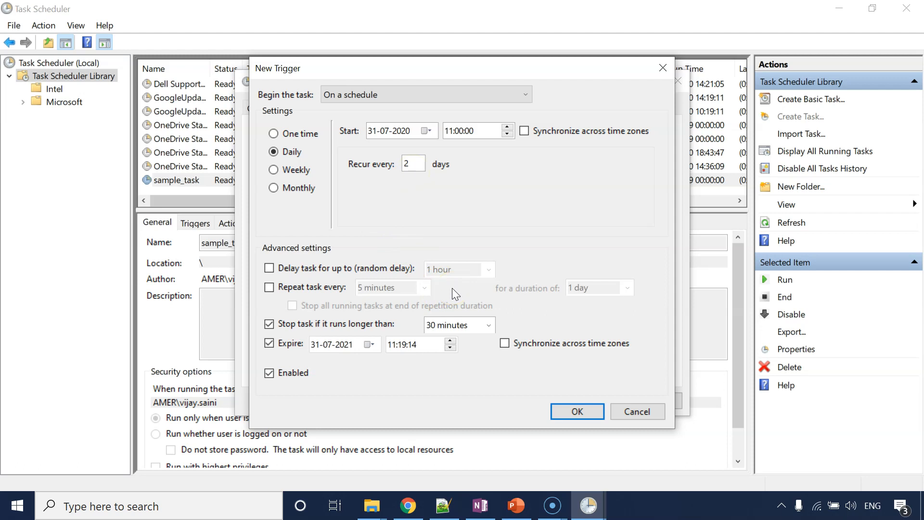
click(368, 344)
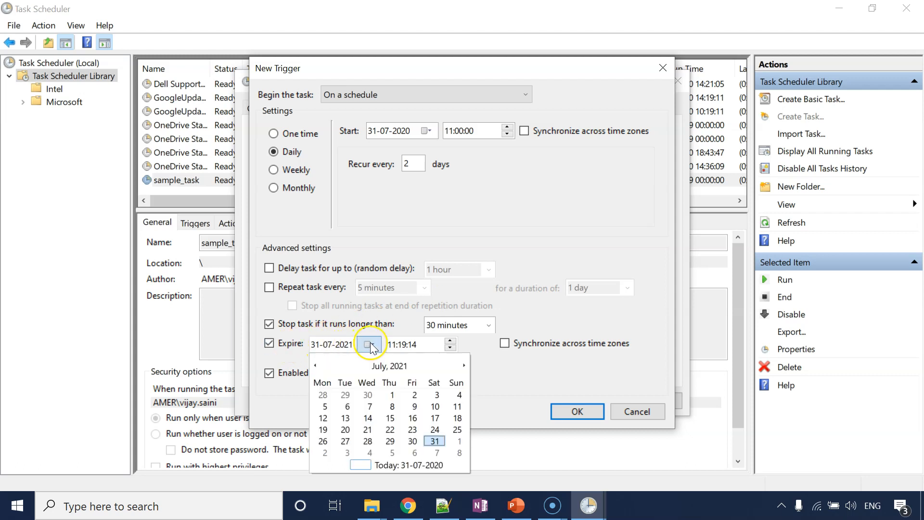
click(464, 365)
click(464, 366)
click(464, 366)
click(464, 366)
click(464, 365)
click(464, 366)
click(390, 366)
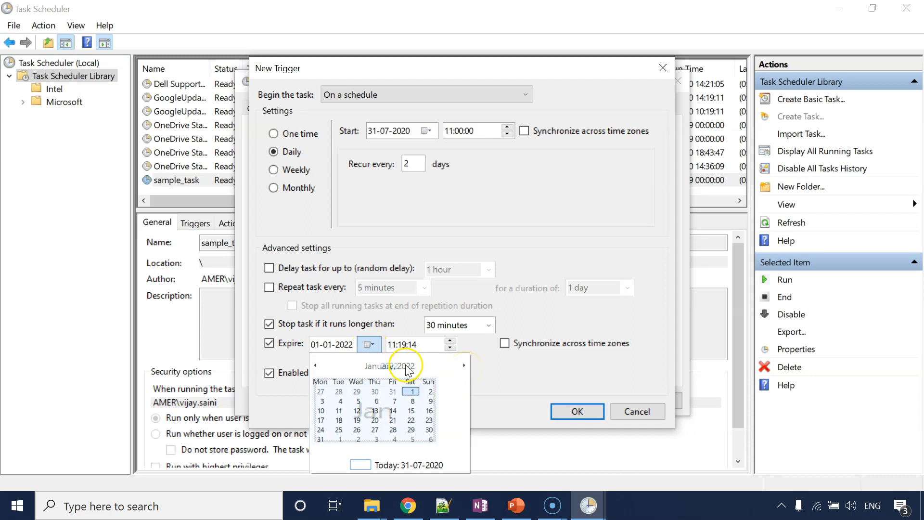
click(389, 365)
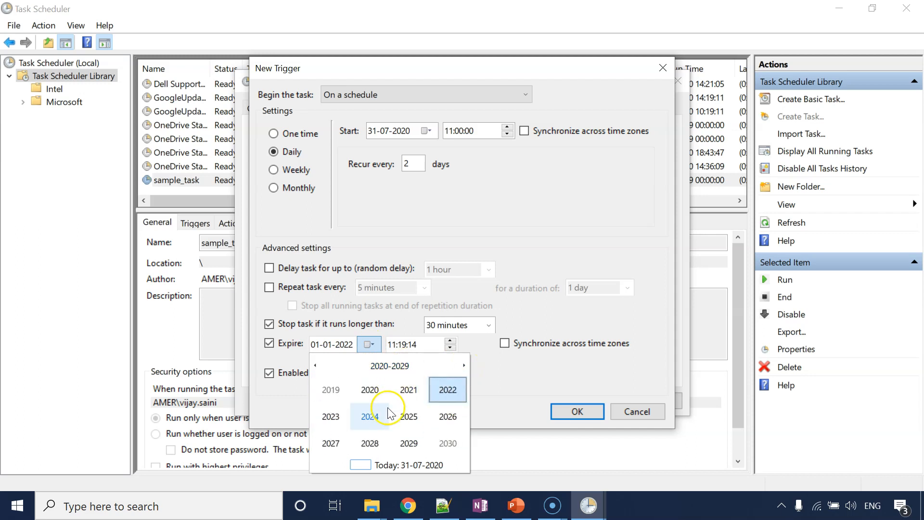
click(390, 419)
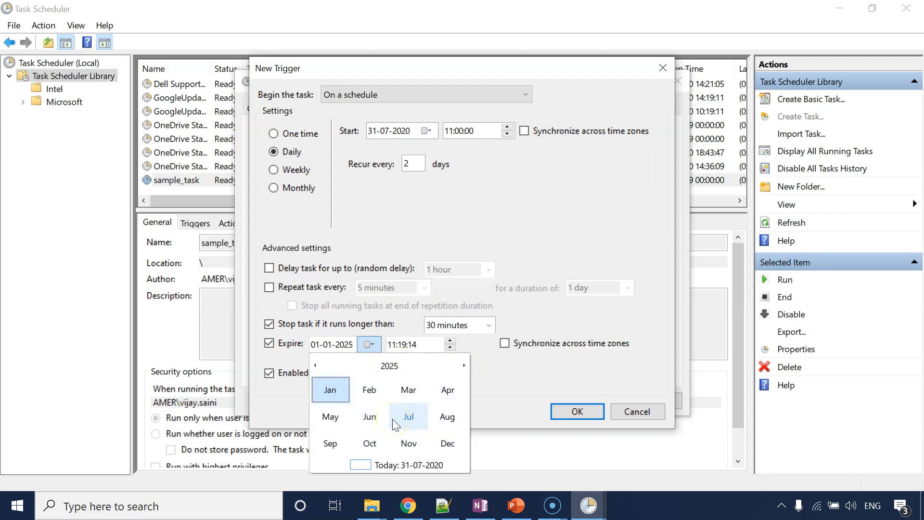
click(392, 418)
click(392, 419)
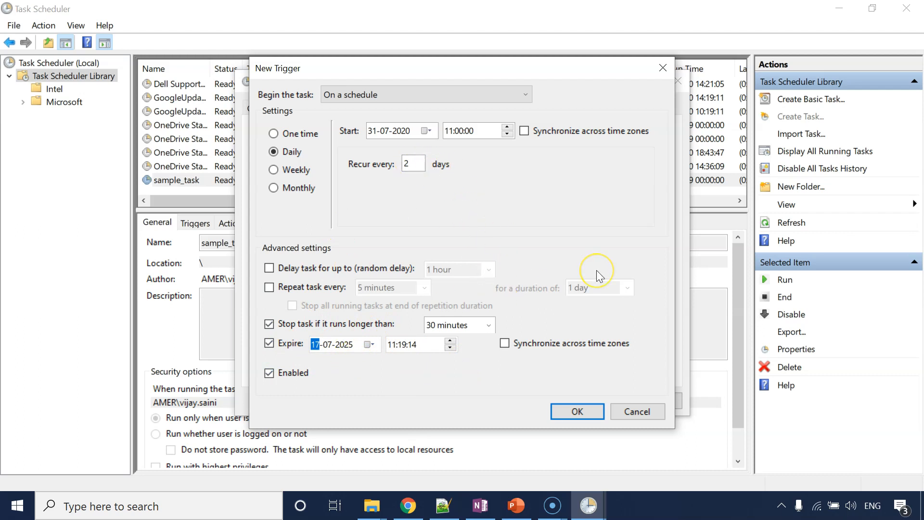
- Synchronize the trigger's expiry across time zones, and disable and re-enable the trigger
click(306, 375)
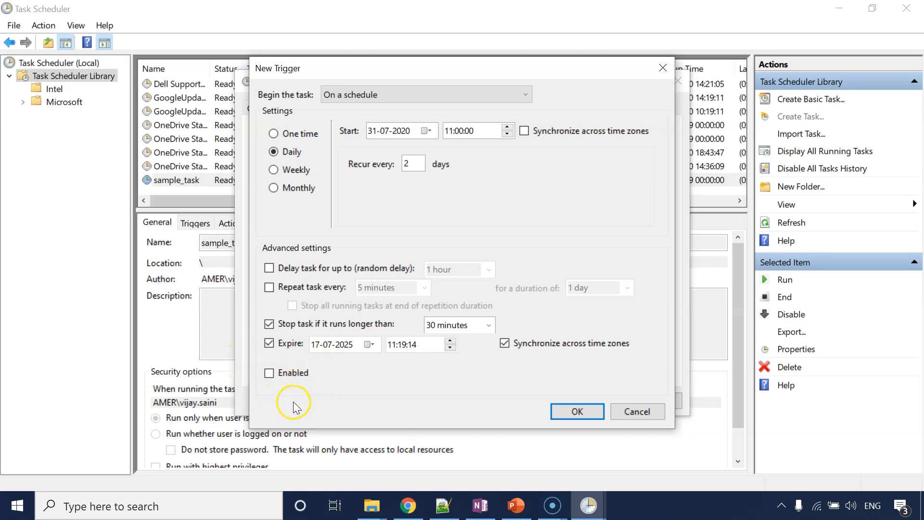
click(291, 374)
- Review the ways to begin the task, trying the At startup and On idle options for the trigger
click(418, 87)
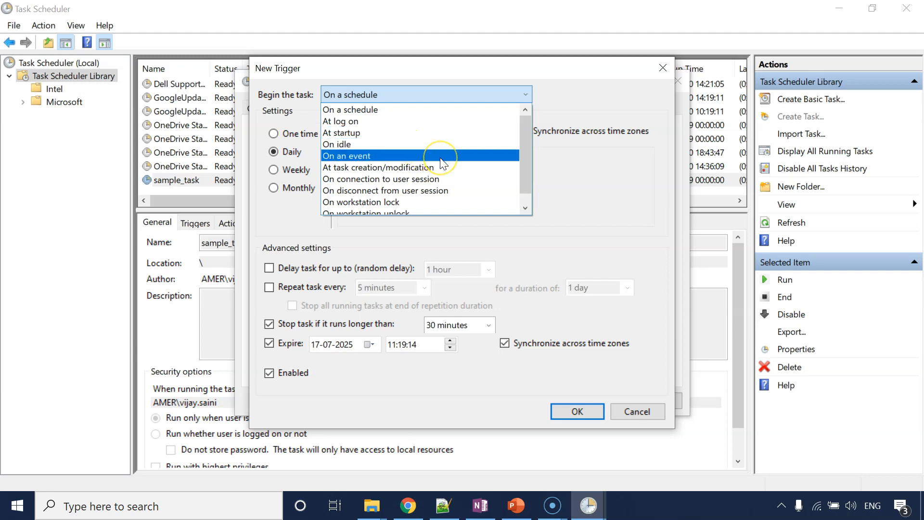
scroll(442, 165, down, 1)
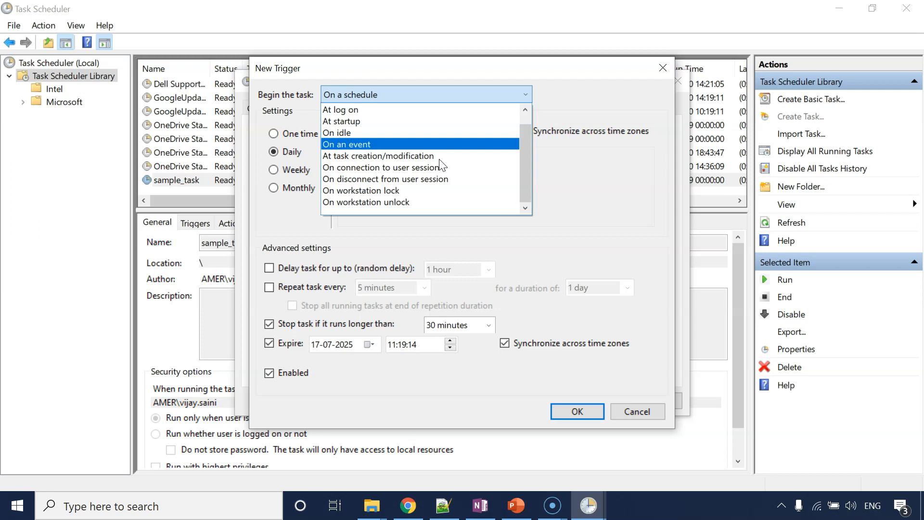
scroll(404, 152, up, 1)
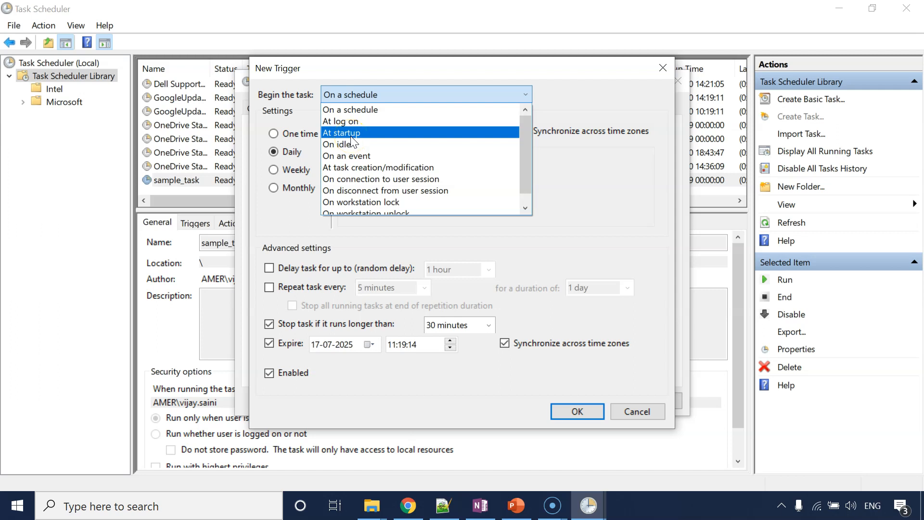
click(353, 136)
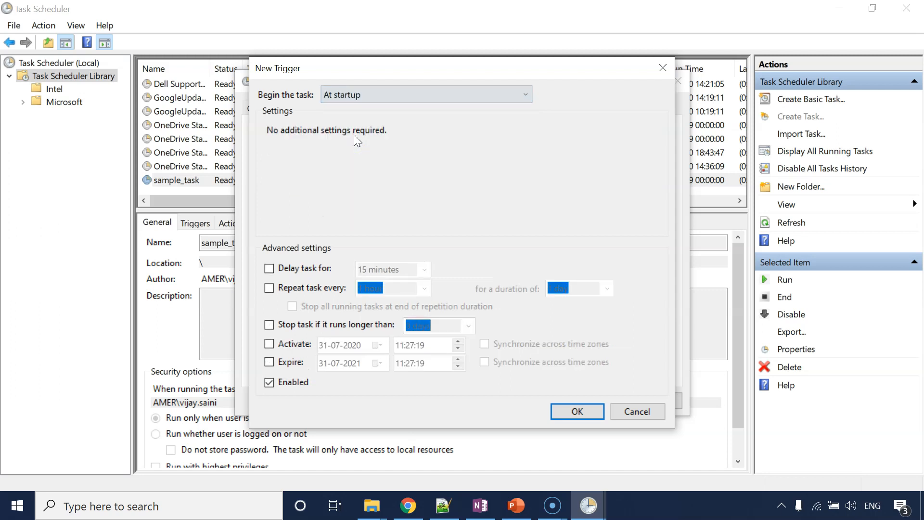
click(359, 97)
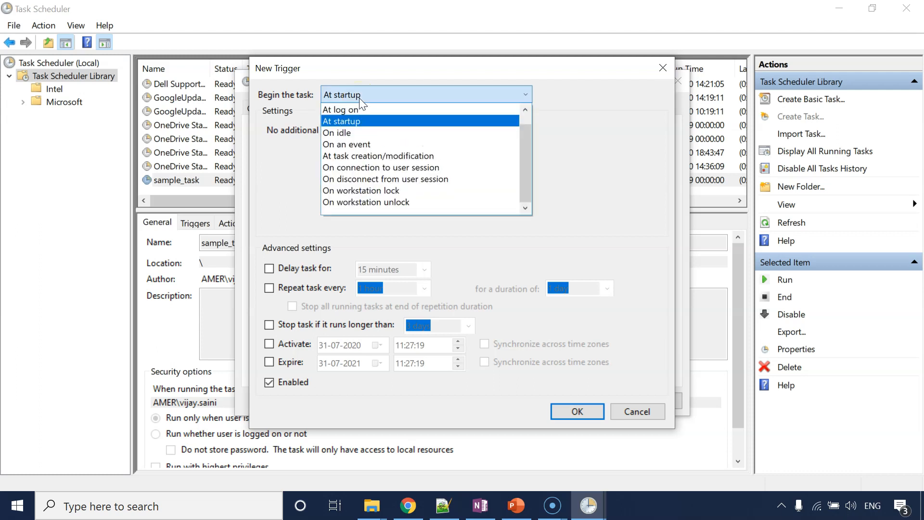
click(359, 133)
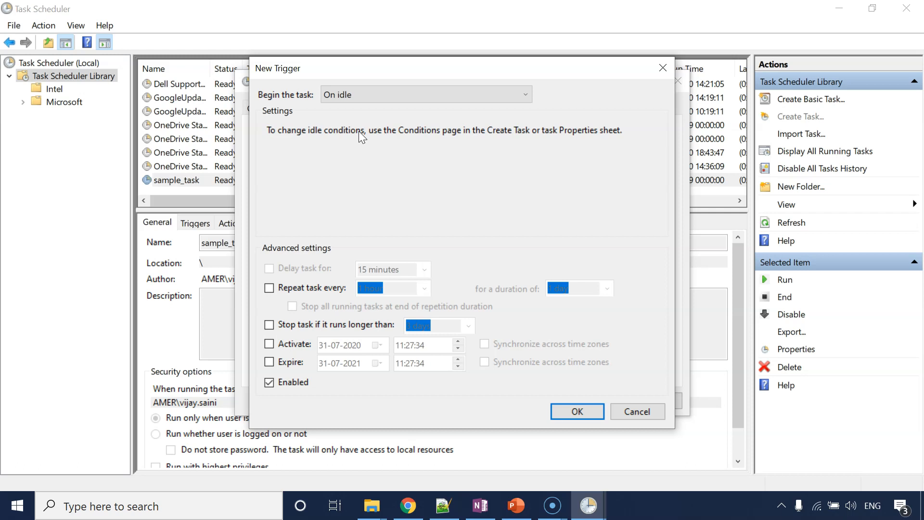
- Change the trigger so the task begins on an event
click(371, 97)
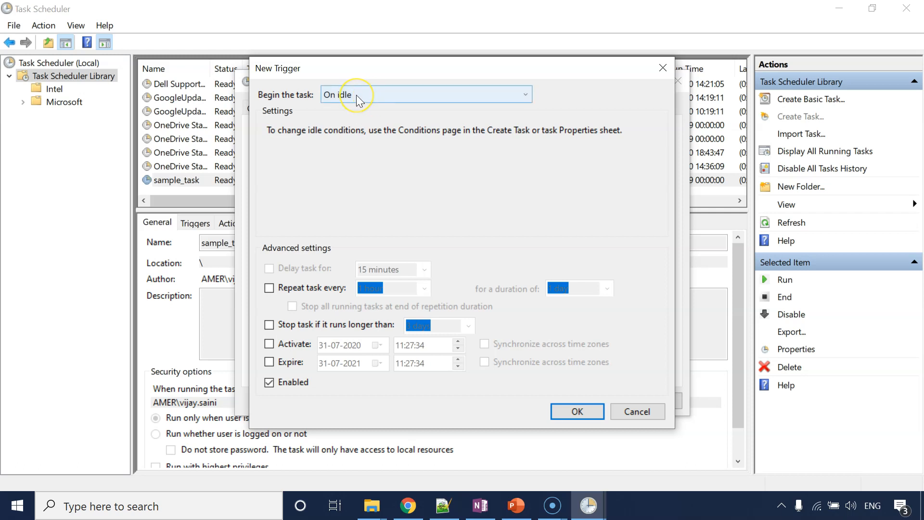
click(356, 95)
click(356, 95)
click(356, 95)
click(356, 94)
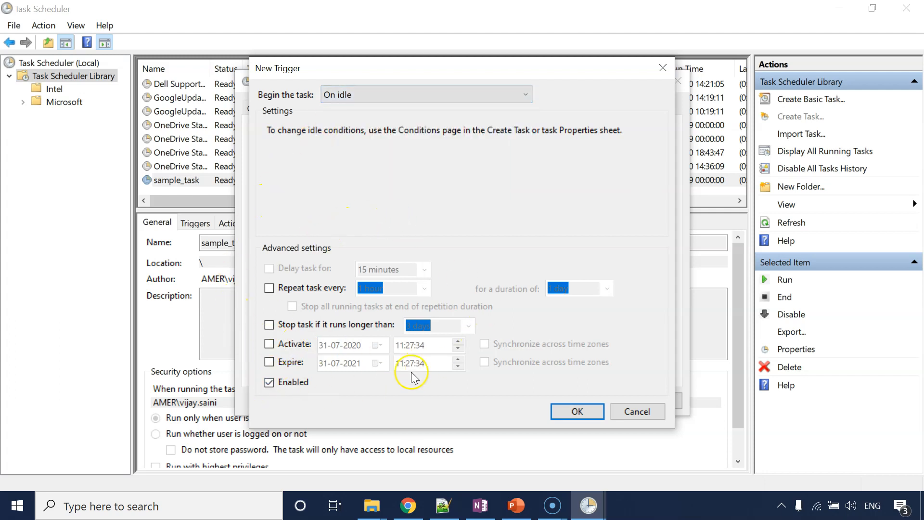
click(355, 96)
click(403, 98)
click(402, 98)
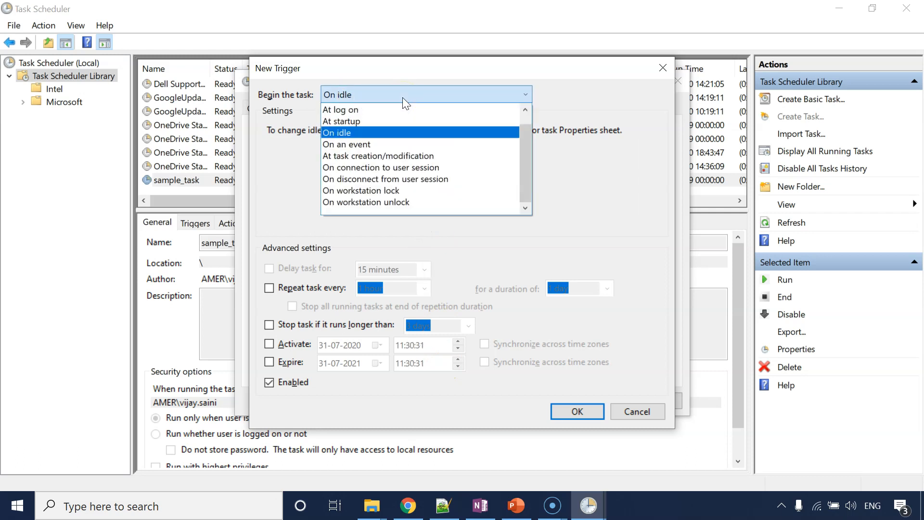
click(381, 145)
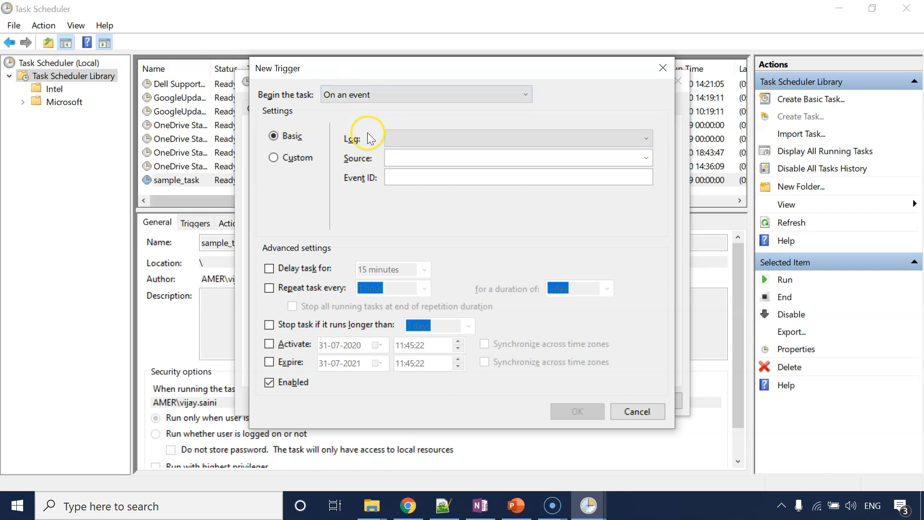
- Choose the Data Deduplication/Operational log for the event and look through the available sources and other logs
click(417, 143)
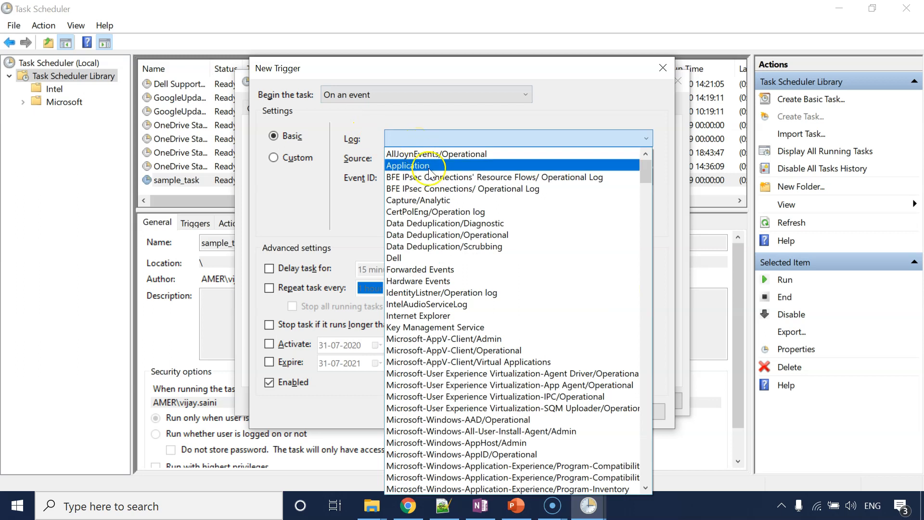
click(442, 235)
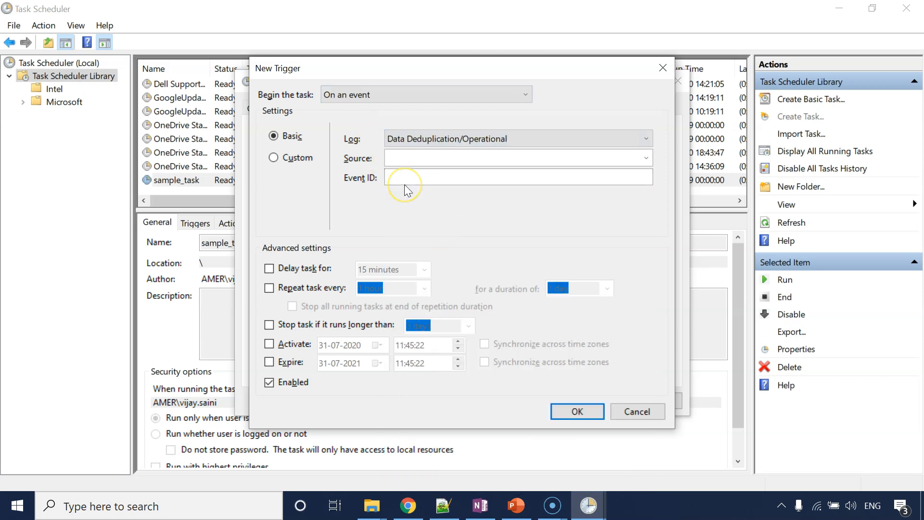
click(646, 158)
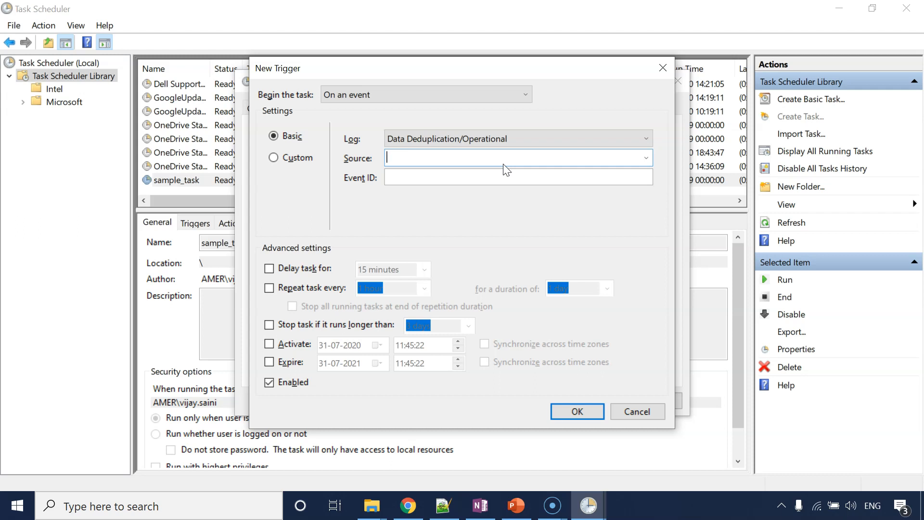
click(505, 138)
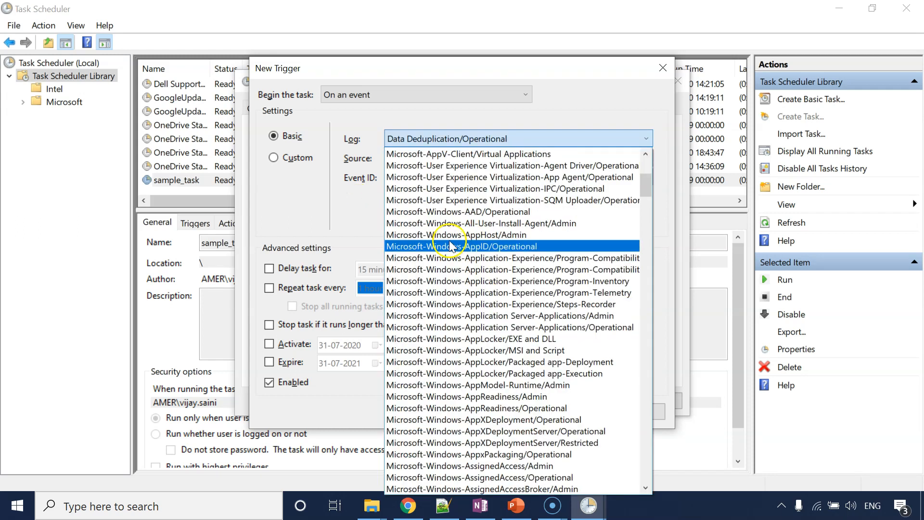
scroll(470, 260, up, 2)
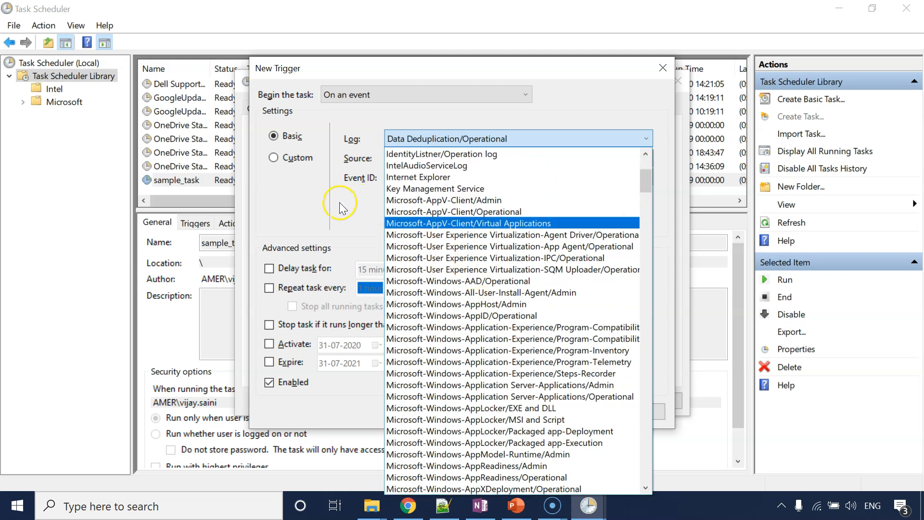
click(301, 185)
- Switch the event trigger to custom, look over the options of a new event filter, and cancel the filter
click(274, 158)
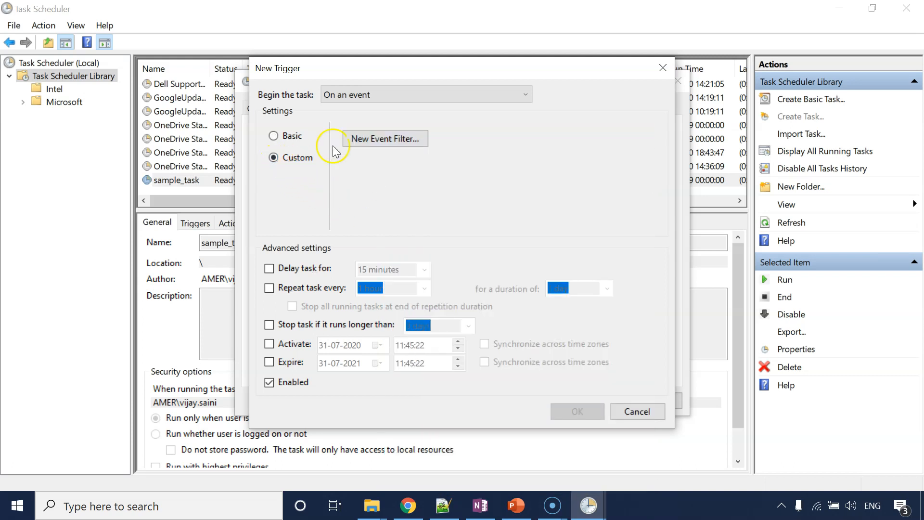
click(377, 141)
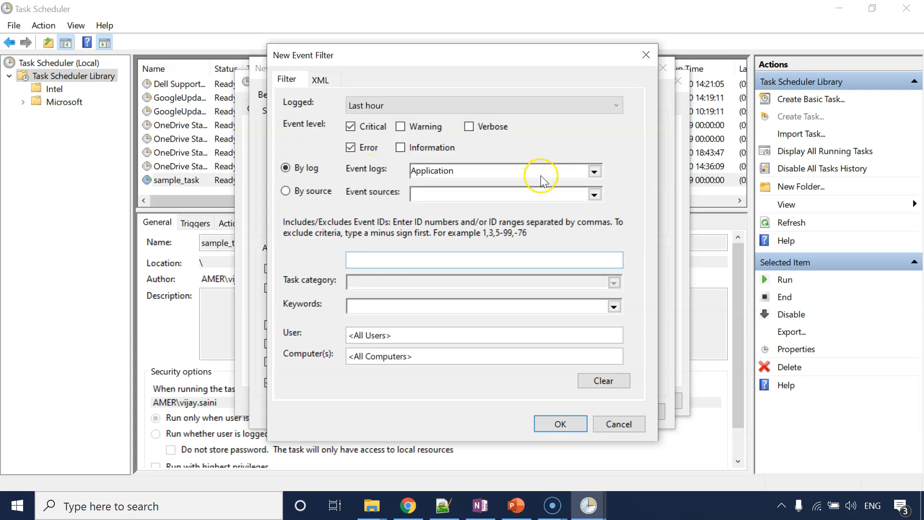
click(571, 168)
click(403, 288)
click(427, 301)
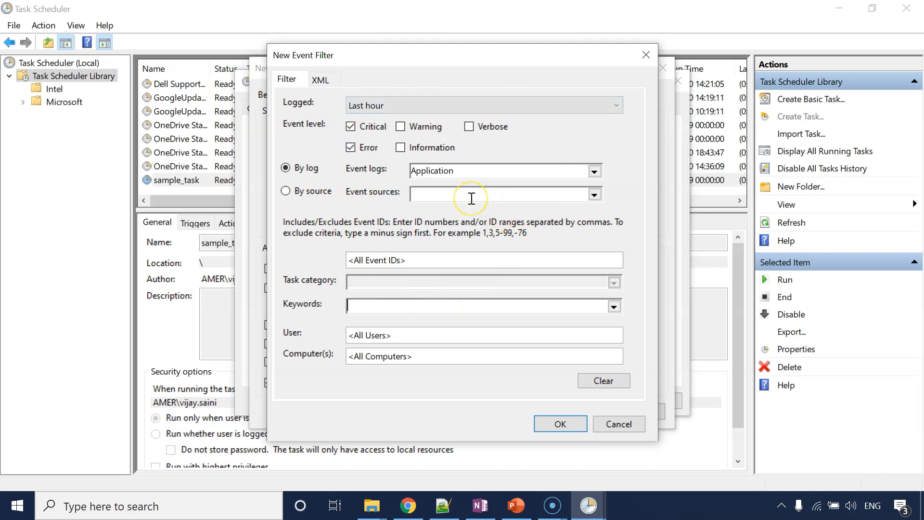
click(619, 425)
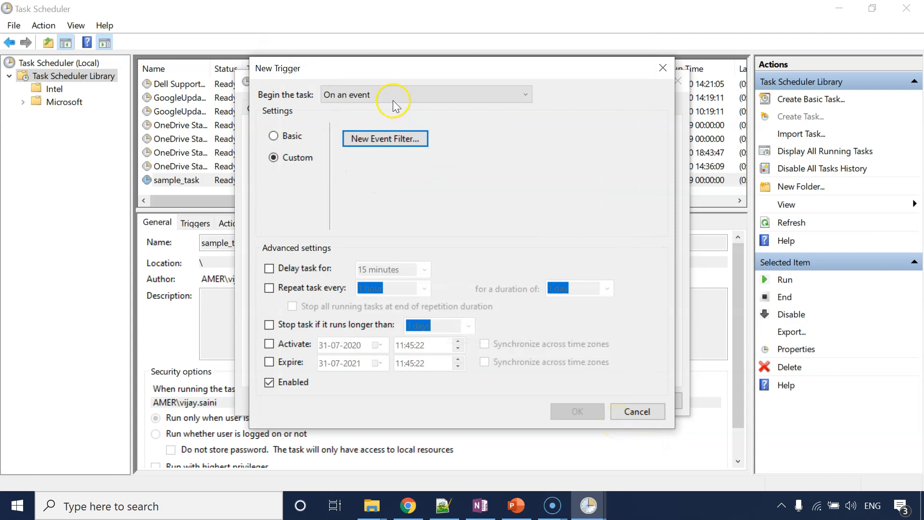
- Return the event trigger to its basic settings and discard the new trigger without saving
click(393, 100)
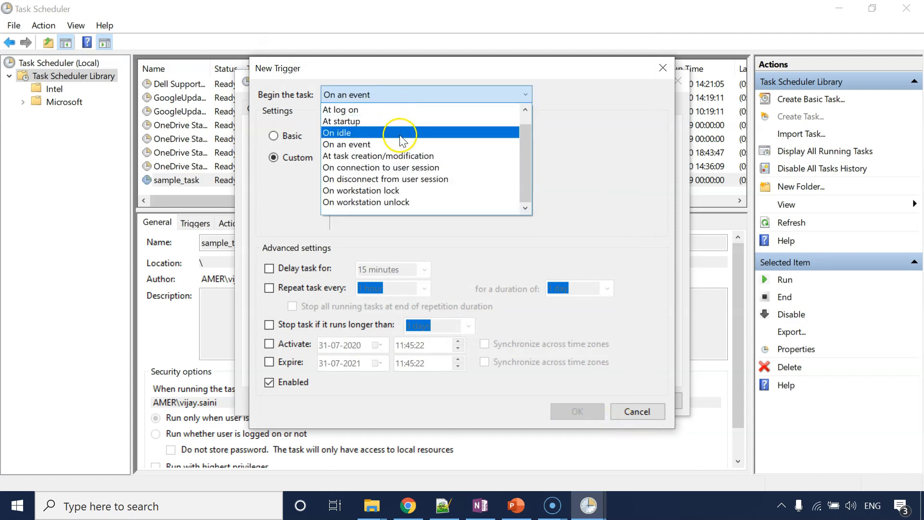
click(593, 185)
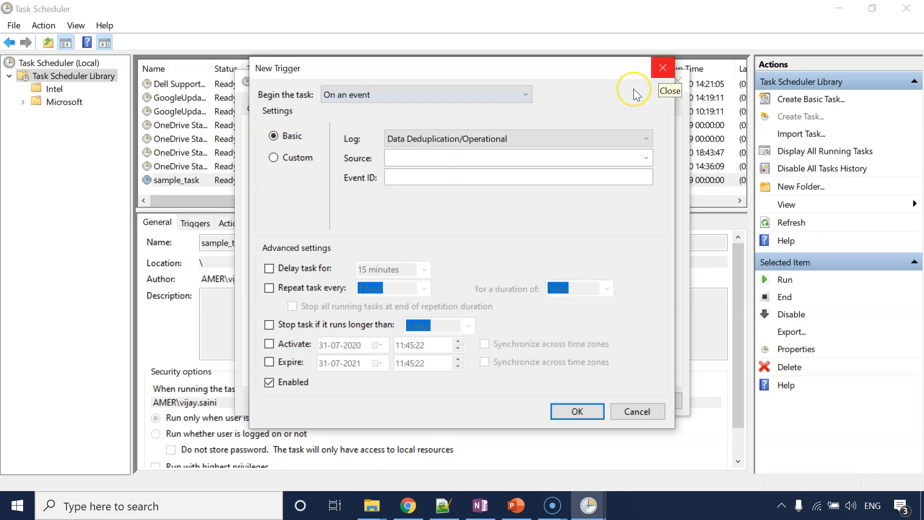
click(662, 68)
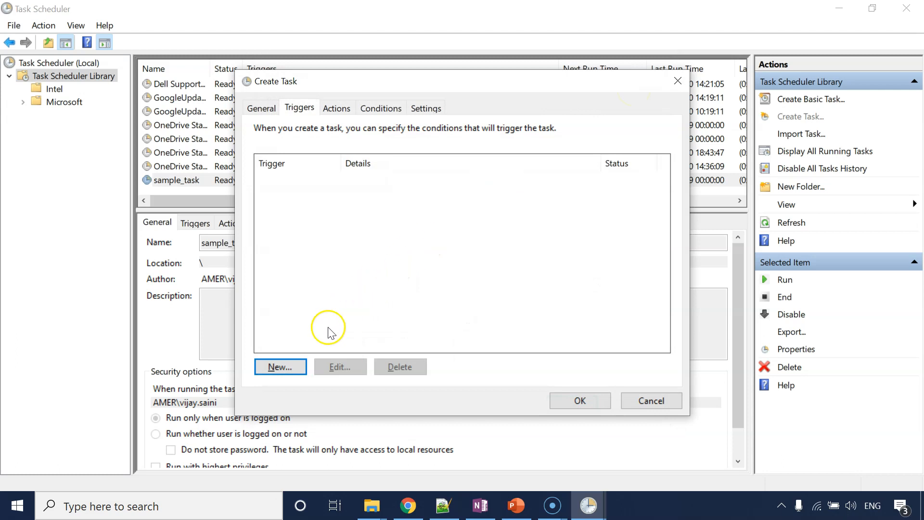
- Add a new daily trigger to the task with a start time of 11:00:00
click(288, 369)
click(290, 152)
click(459, 130)
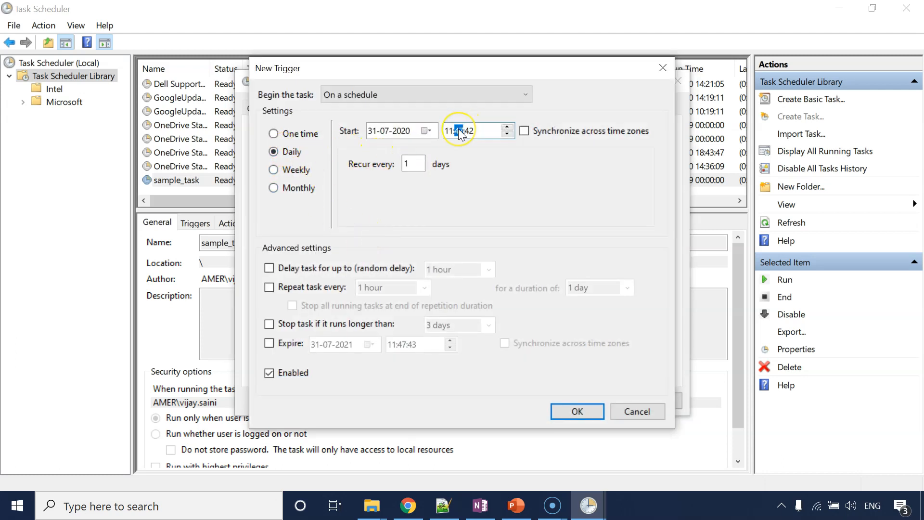
text(00)
click(472, 131)
text(0)
click(596, 413)
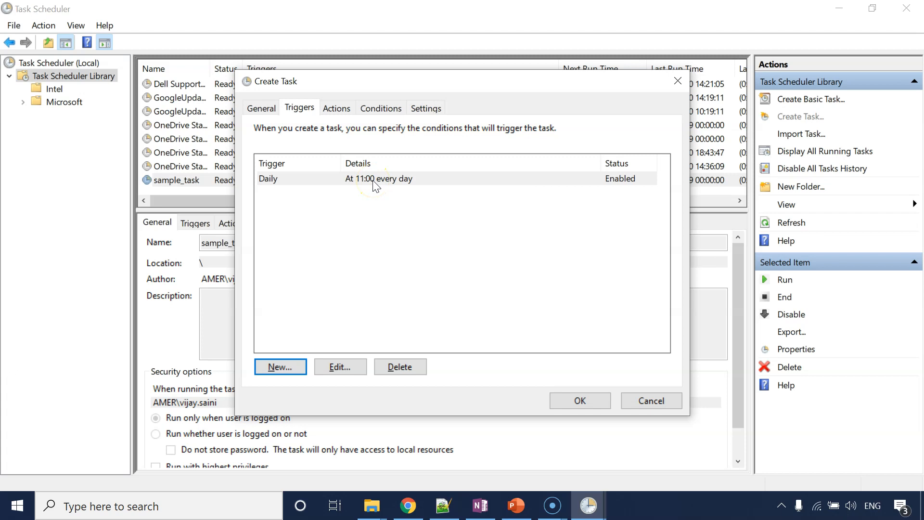
- Look through the available ways to begin the task in another new trigger, and cancel it
click(280, 367)
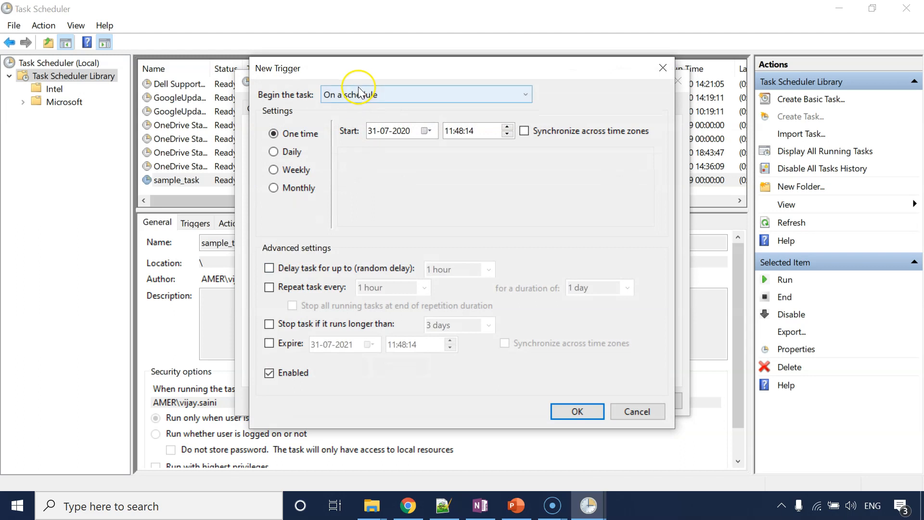
click(359, 92)
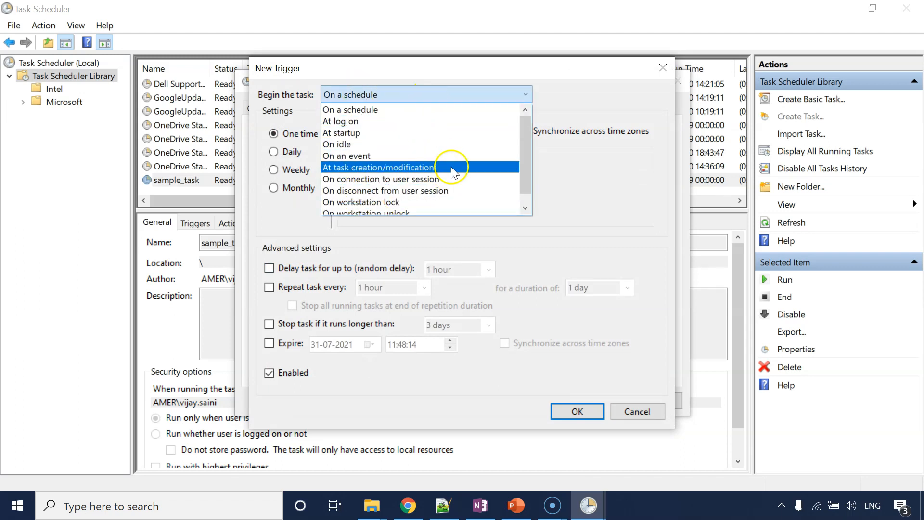
click(639, 405)
click(634, 417)
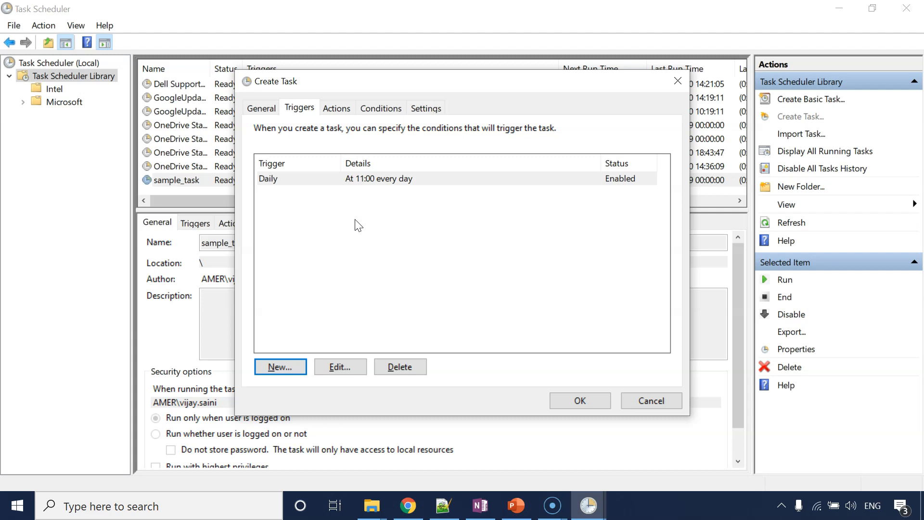
- Begin a new action for the task with the action type Start a program
click(332, 111)
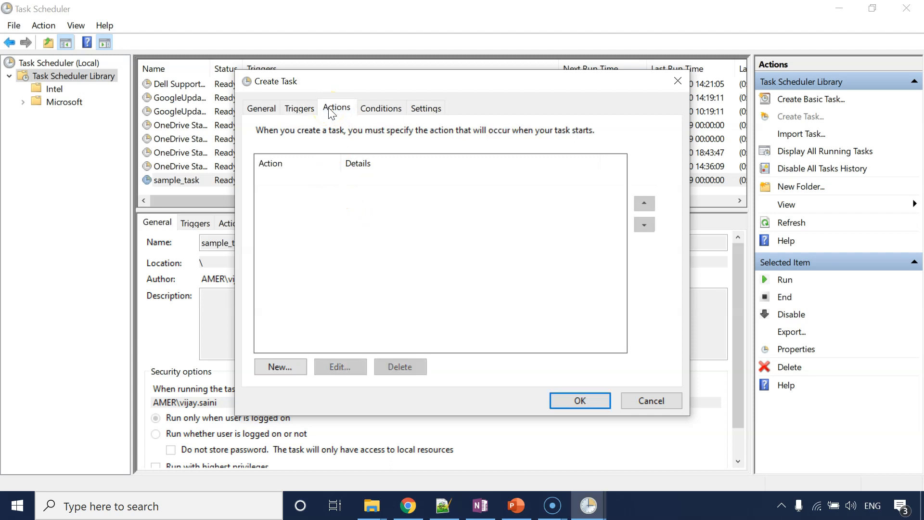
click(281, 370)
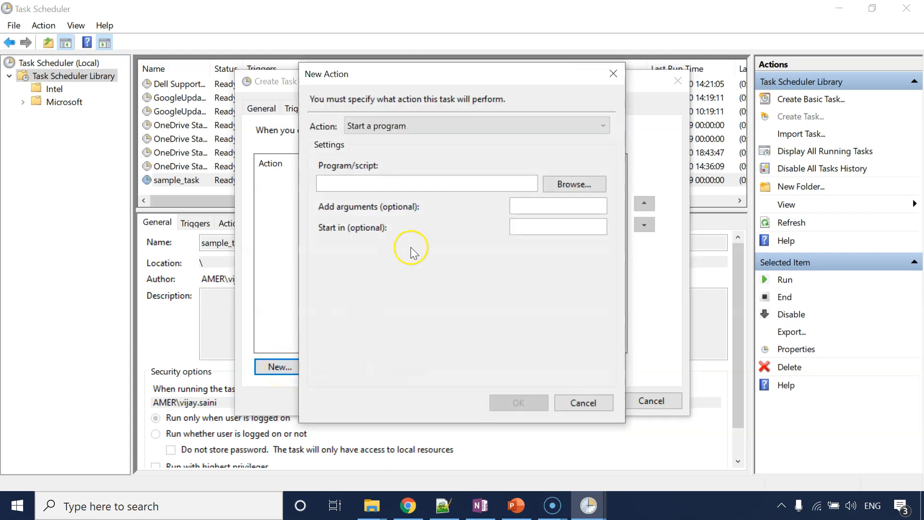
click(402, 126)
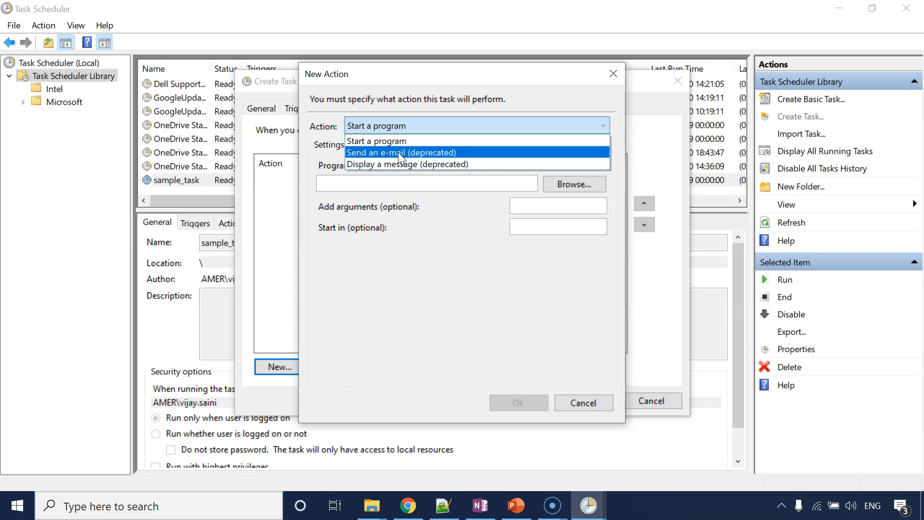
click(389, 143)
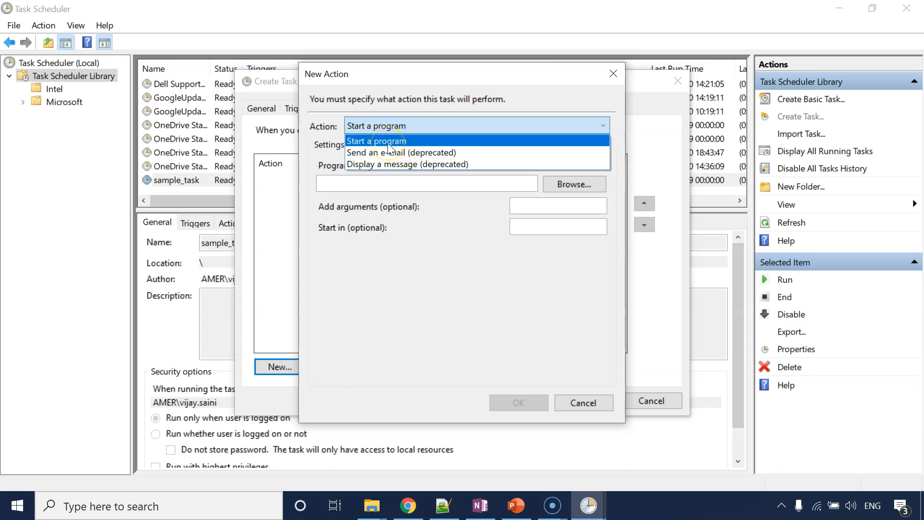
click(388, 144)
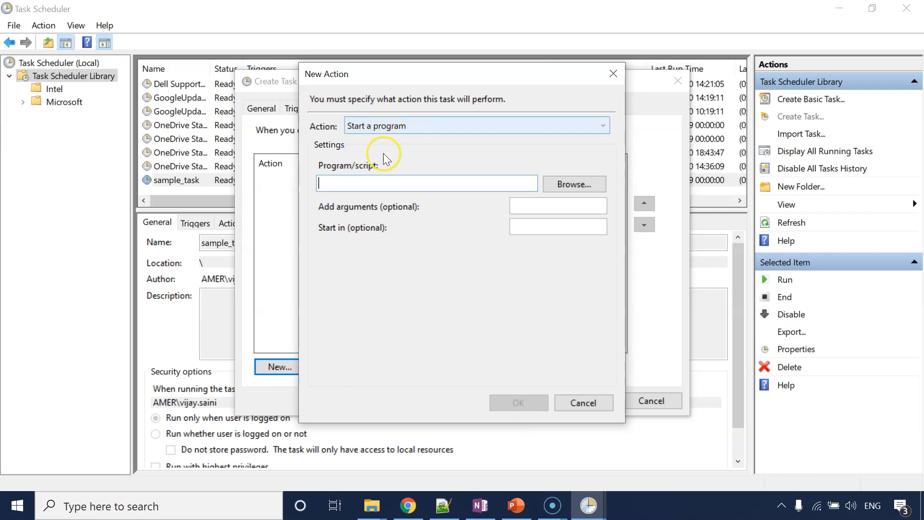
click(417, 177)
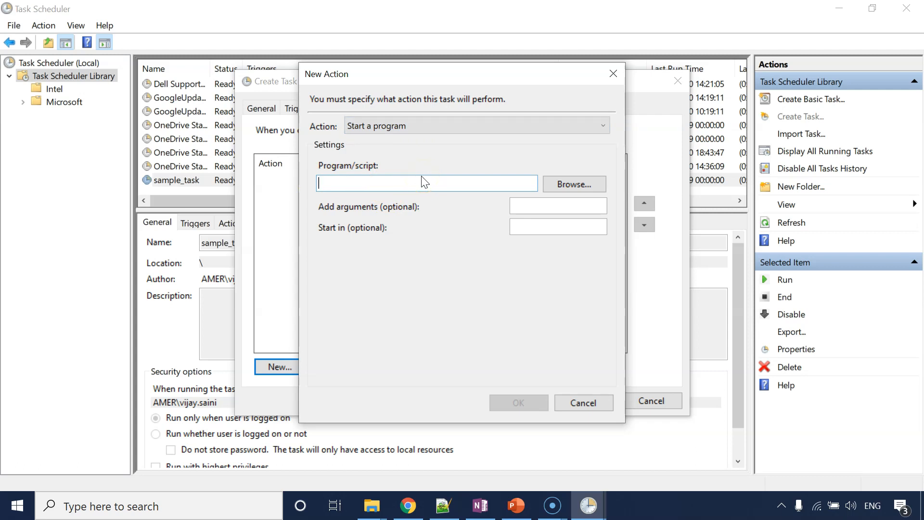
- In File Explorer, create a folder named task_scheduler on the C: drive and open it
click(427, 228)
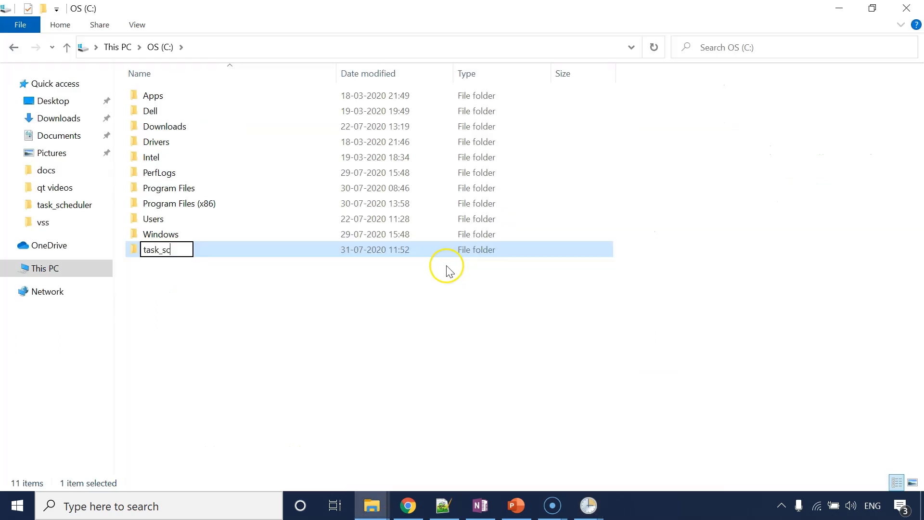
text(cheduler)
key(Return)
key(Return)
- Create a new text document in the task_scheduler folder and name it simple_script.bat, accepting the extension change
right_click(447, 270)
mouse_move(489, 237)
click(640, 382)
text(sample_progra)
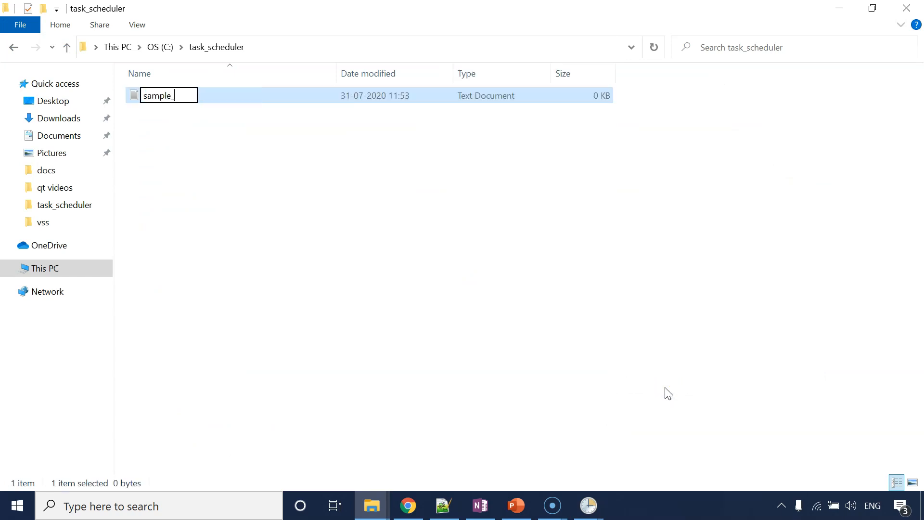
key(ctrl+a)
text(simple_script.bat)
key(Return)
key(Return)
- Edit simple_script.bat in Notepad and write an echo command with empty quotes, redirected to C:\task_scheduler\test.txt
right_click(182, 96)
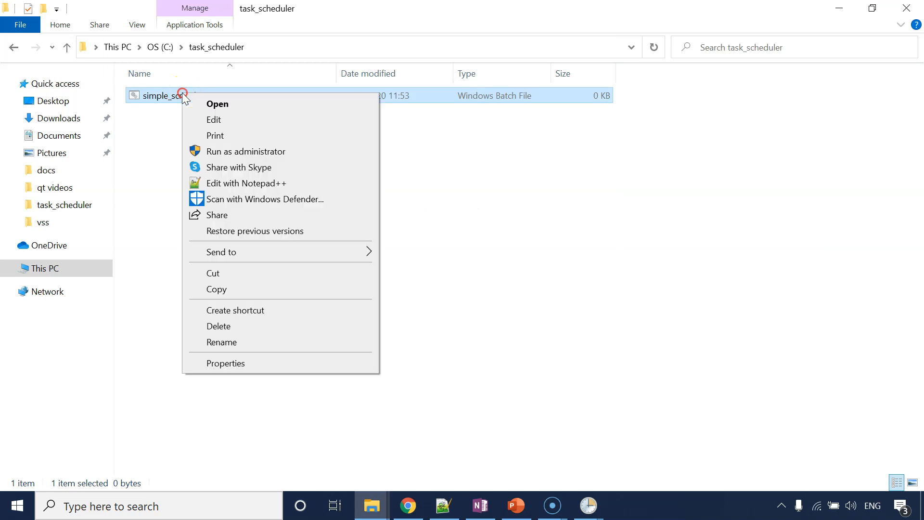
click(208, 118)
text(echo "")
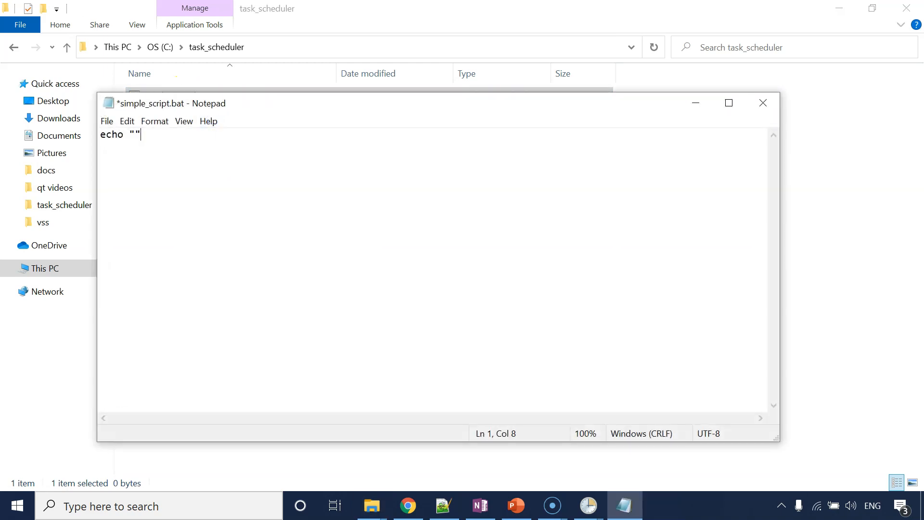
text(>)
click(279, 42)
key(ctrl+c)
key(alt+Tab)
key(ctrl+v)
text(\test.txt)
- Insert hello world between the quotes of the echo command, then save and close the script
key(ctrl+Left)
key(ctrl+Left)
key(ctrl+Left)
key(ctrl+Left)
key(ctrl+Left)
key(Right)
text(hello world)
key(ctrl+s)
click(763, 103)
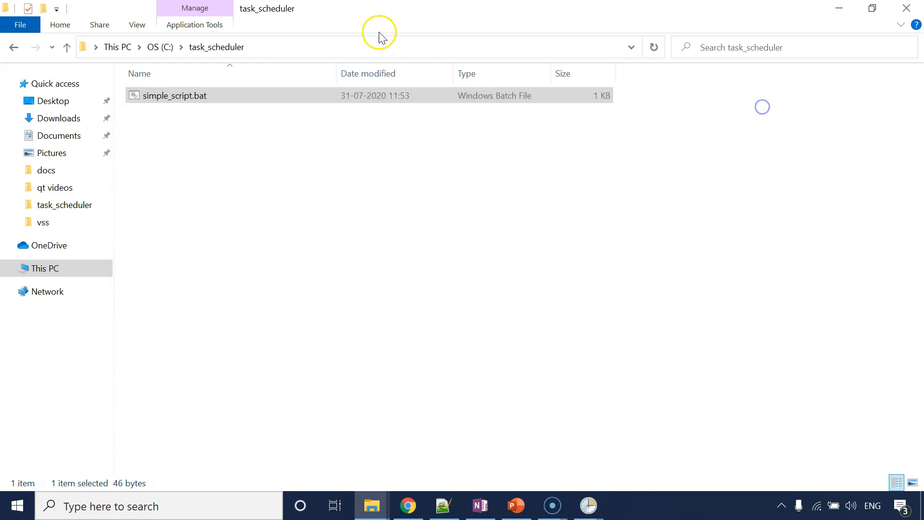
- Open a Command Prompt in the task_scheduler folder and run simple_script.bat
click(374, 47)
text(cmd)
key(Return)
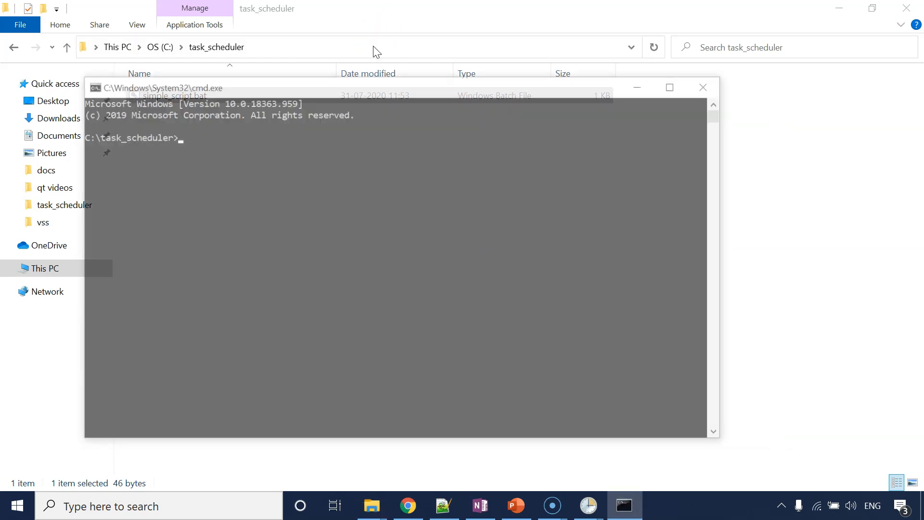
drag(305, 95, 395, 157)
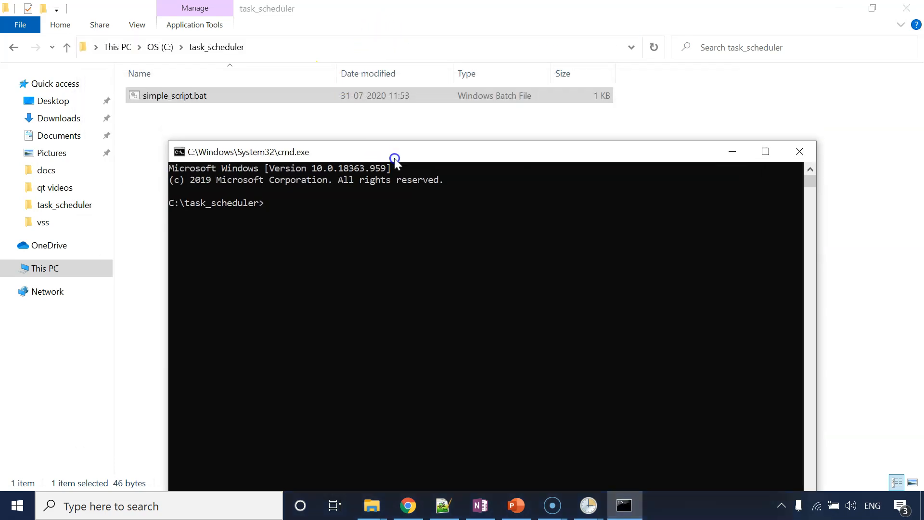
text(simple_script.bat)
key(Return)
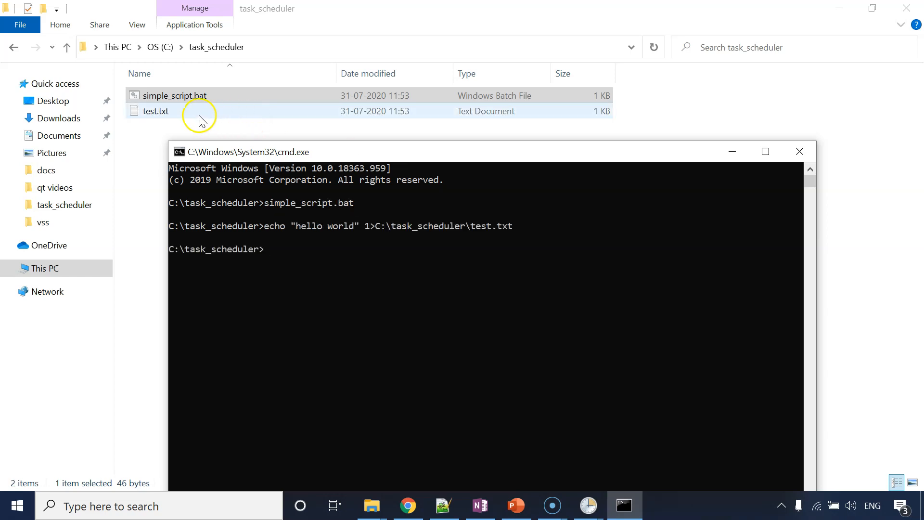
- Close the Command Prompt and delete test.txt from the task_scheduler folder
click(174, 117)
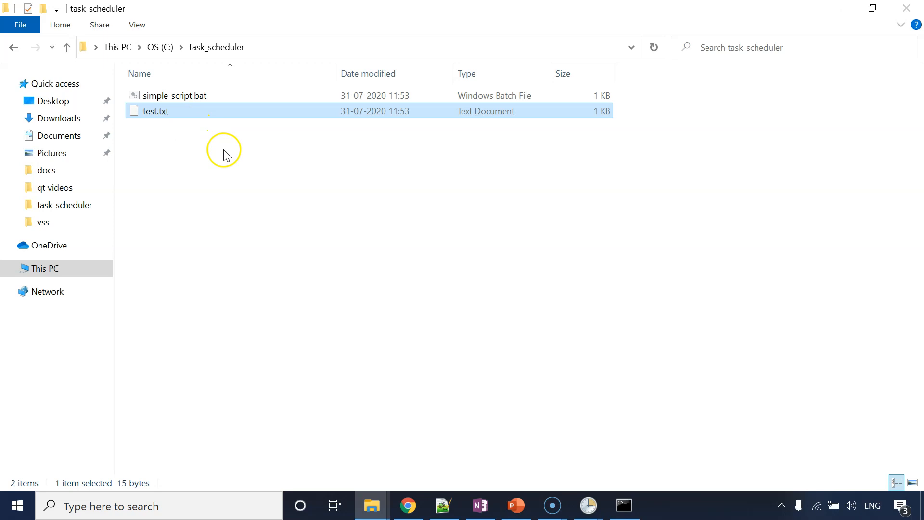
key(alt+Tab)
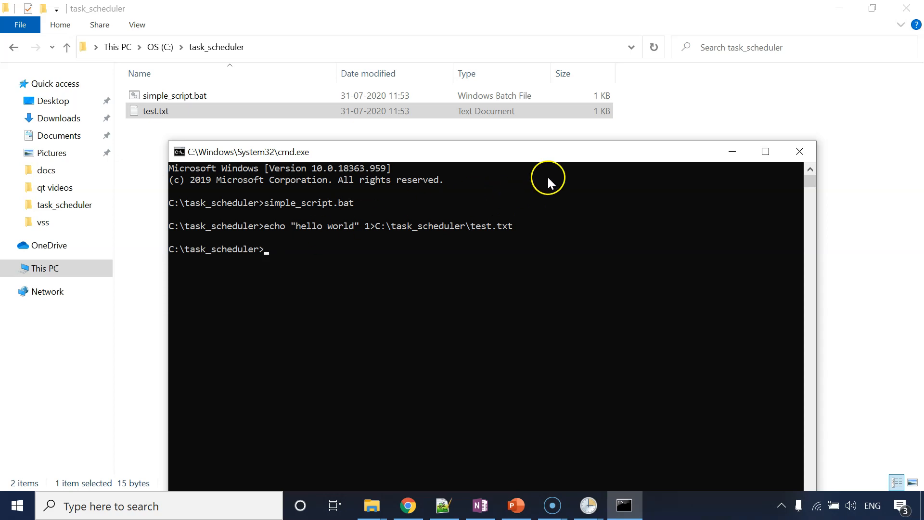
click(790, 153)
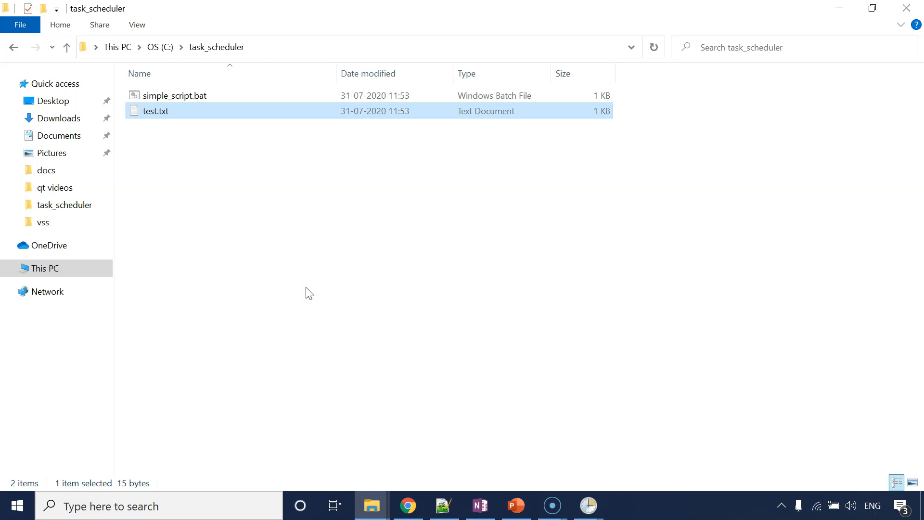
key(Delete)
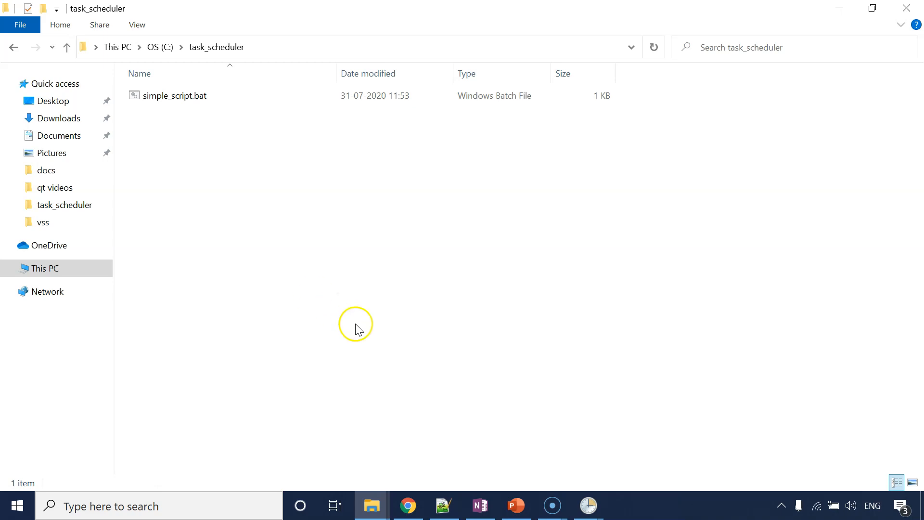
- Switch to Task Scheduler and enter C:\Windows\System32\cmd.exe as the new action's program
click(584, 511)
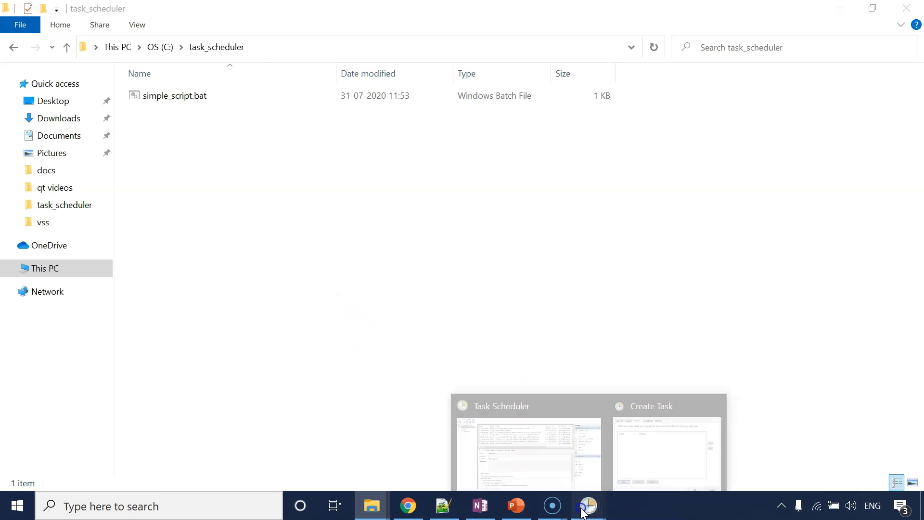
click(320, 57)
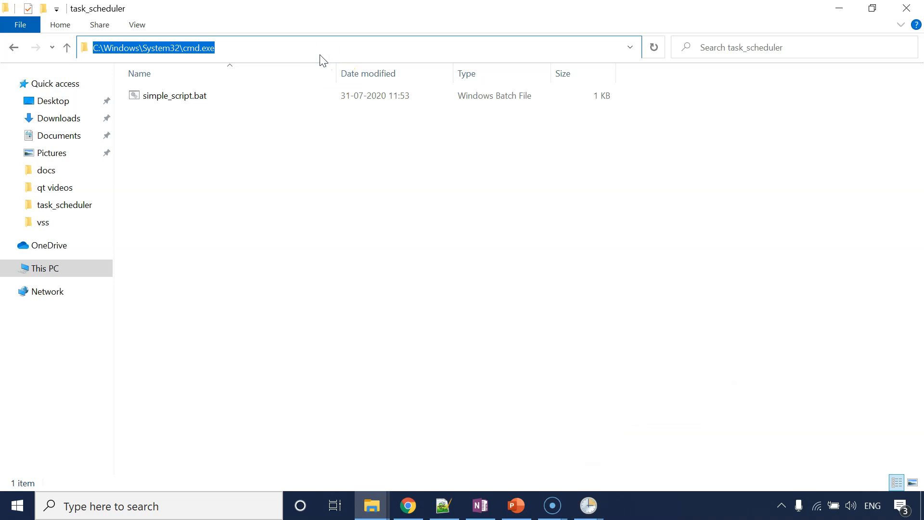
key(alt+Tab)
click(427, 183)
text(C:\Windows\System32\cmd.exe)
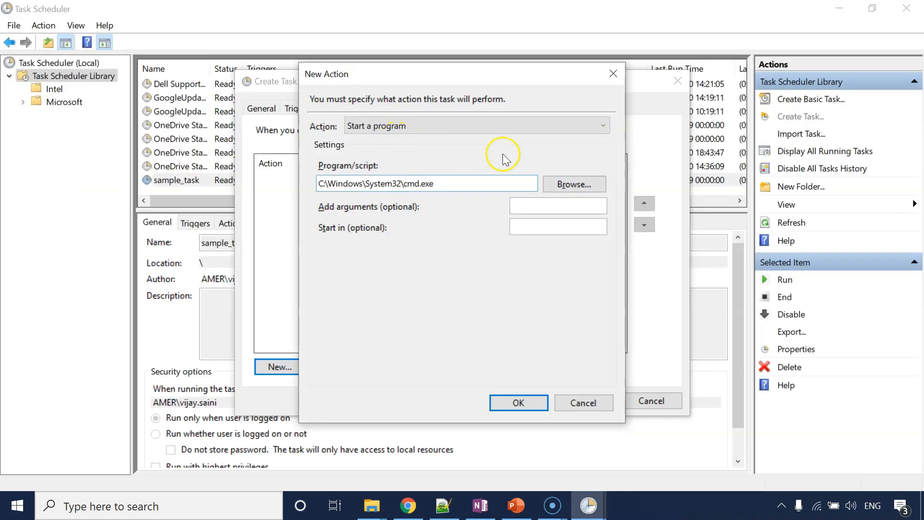
- Browse to simple_script.bat in C:\task_scheduler as the program to start, and save the action
click(571, 193)
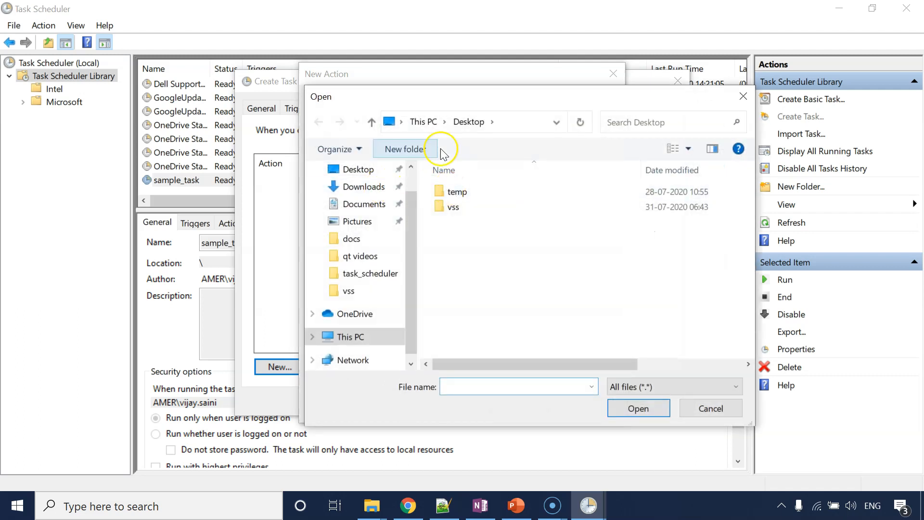
click(422, 122)
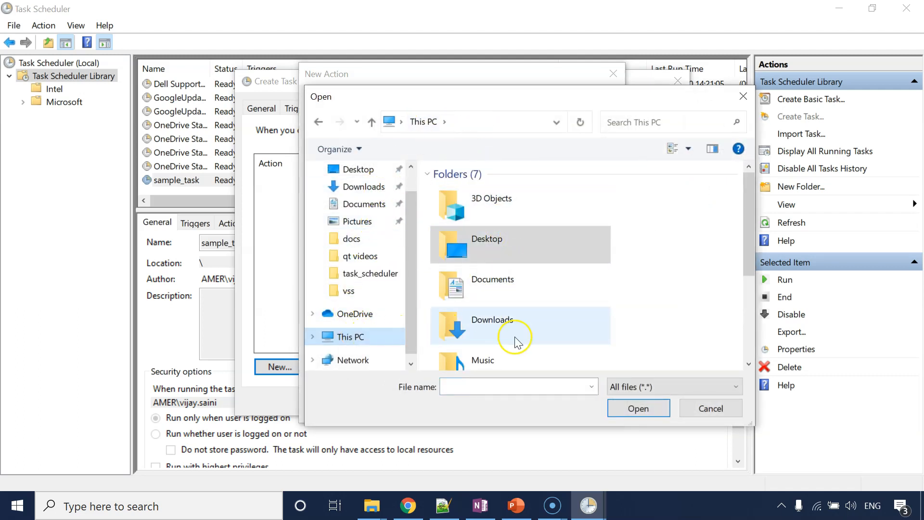
scroll(546, 343, down, 5)
double_click(539, 349)
click(482, 314)
double_click(481, 313)
double_click(462, 194)
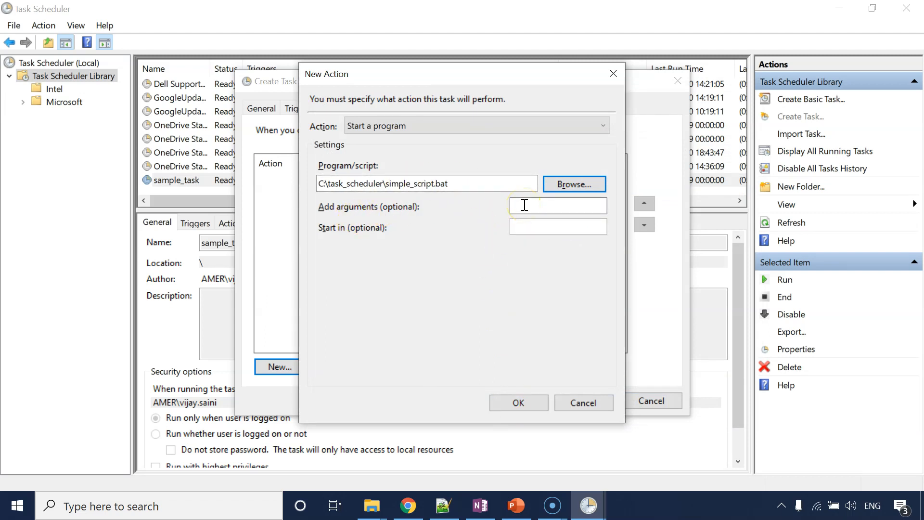
click(515, 404)
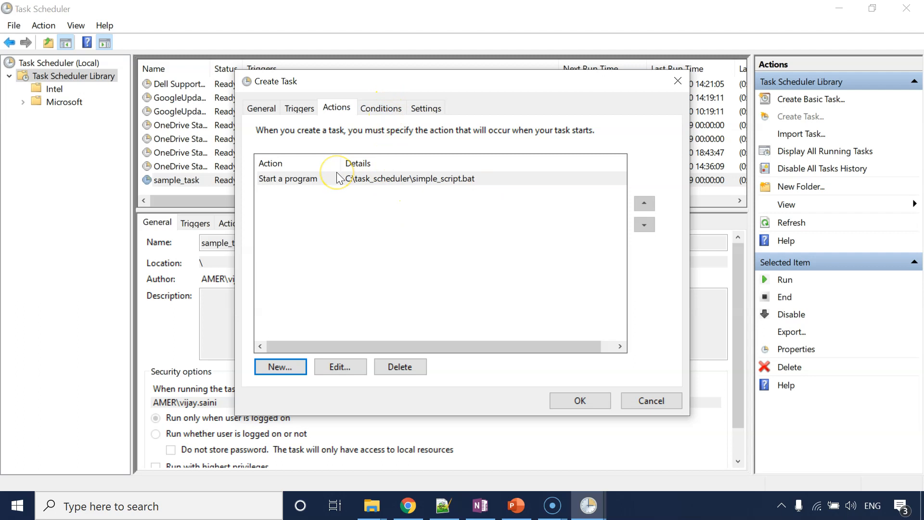
- Enable the condition that starts the task only if the computer is idle for 10 minutes
click(374, 112)
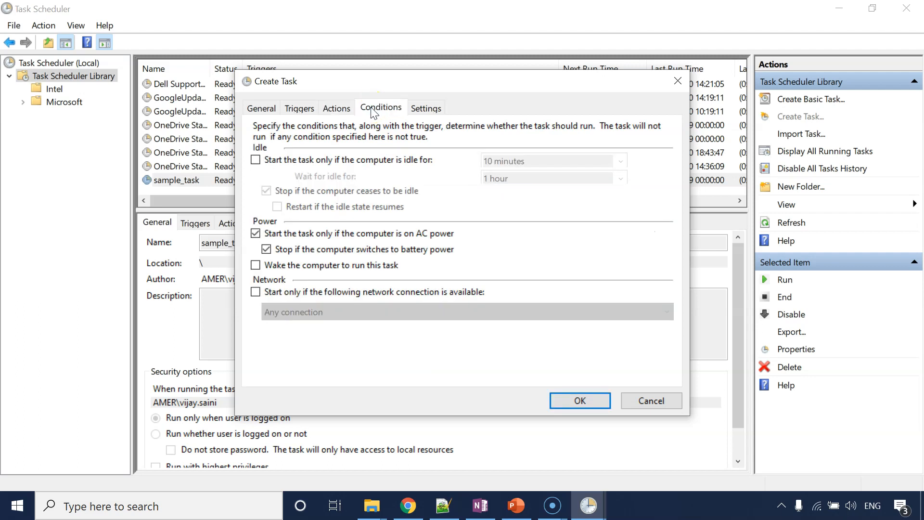
click(369, 164)
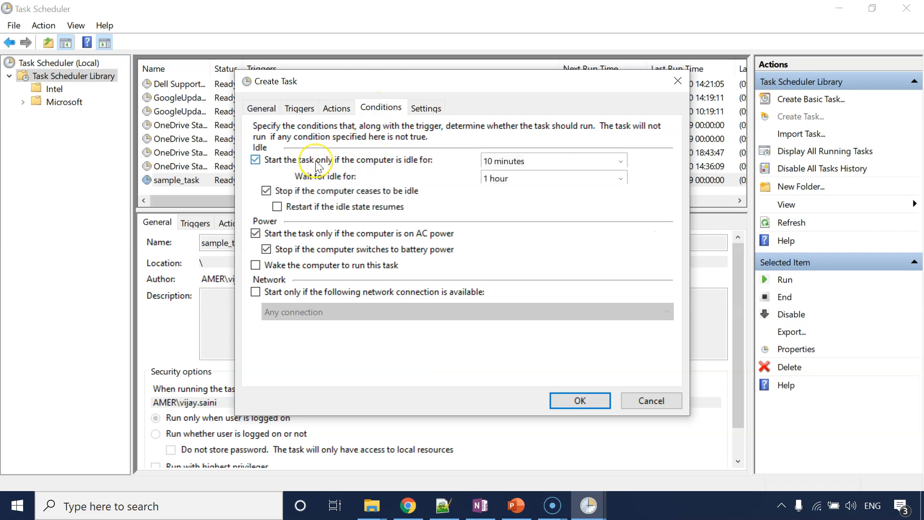
click(317, 165)
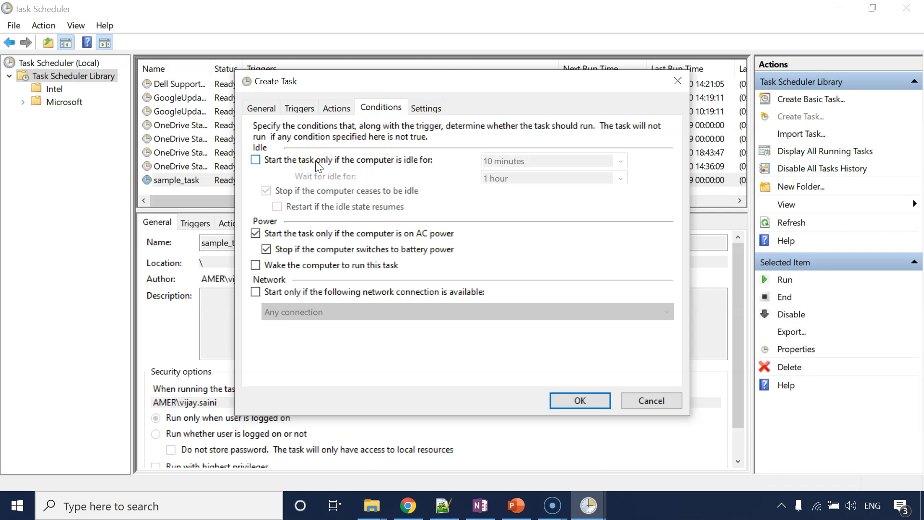
click(340, 164)
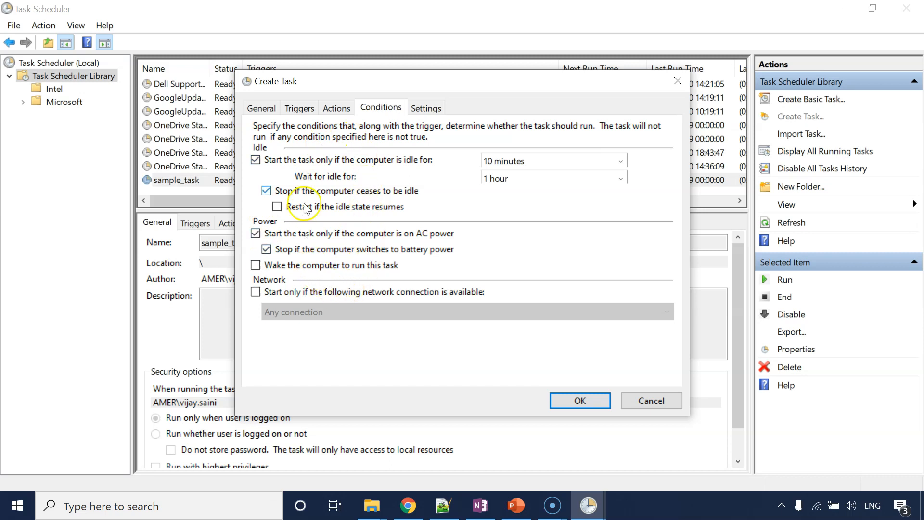
- Review the task's additional behavior settings and its list of triggers
click(423, 112)
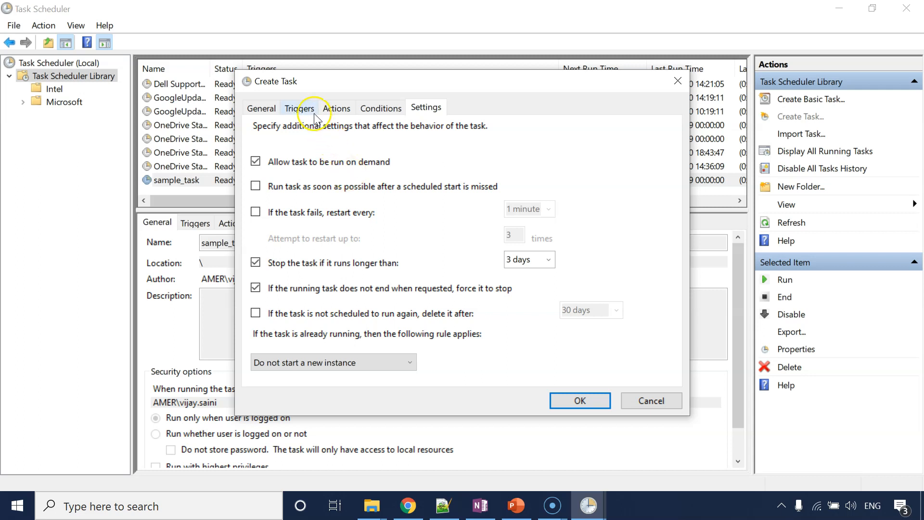
click(301, 108)
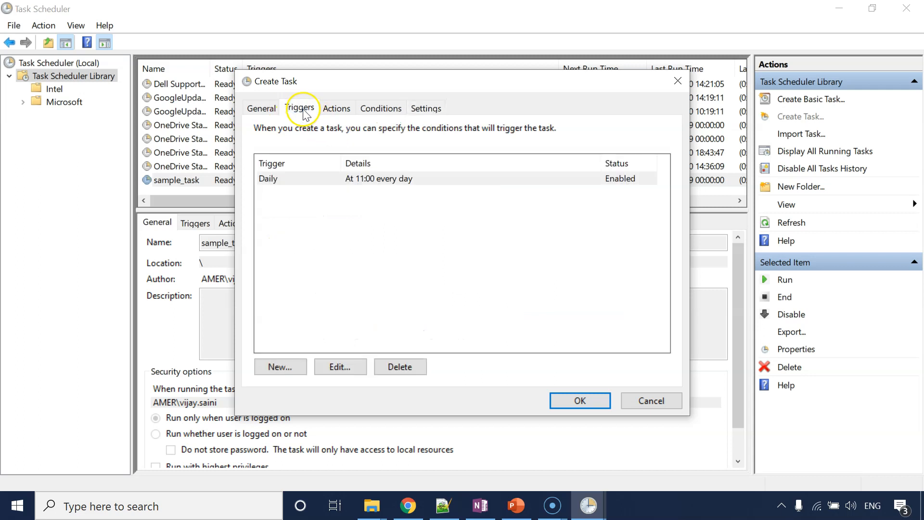
click(433, 109)
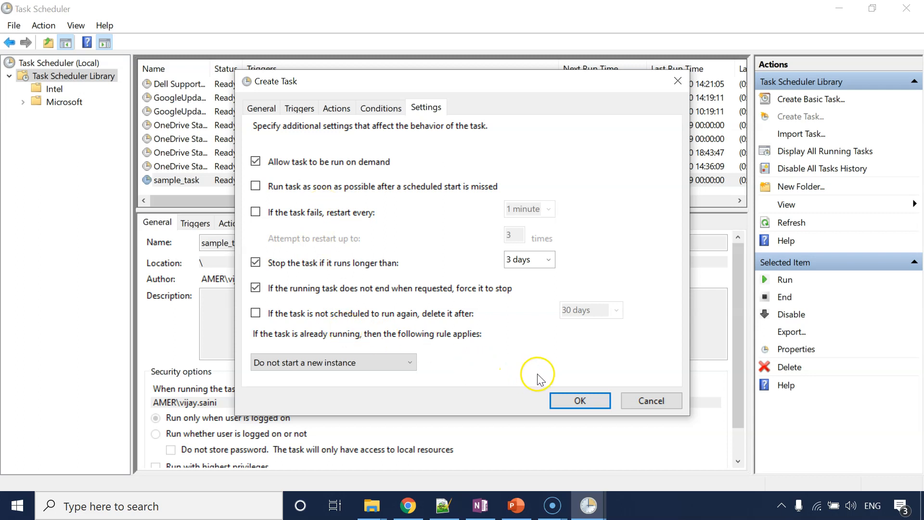
- Save the new task my-scheduled-task to the library and widen the task list's Name column
click(580, 401)
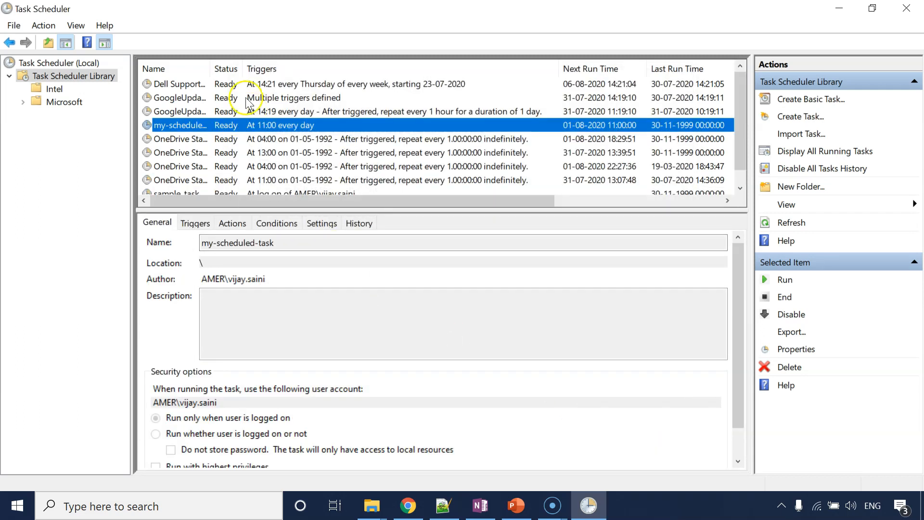
drag(210, 66, 226, 64)
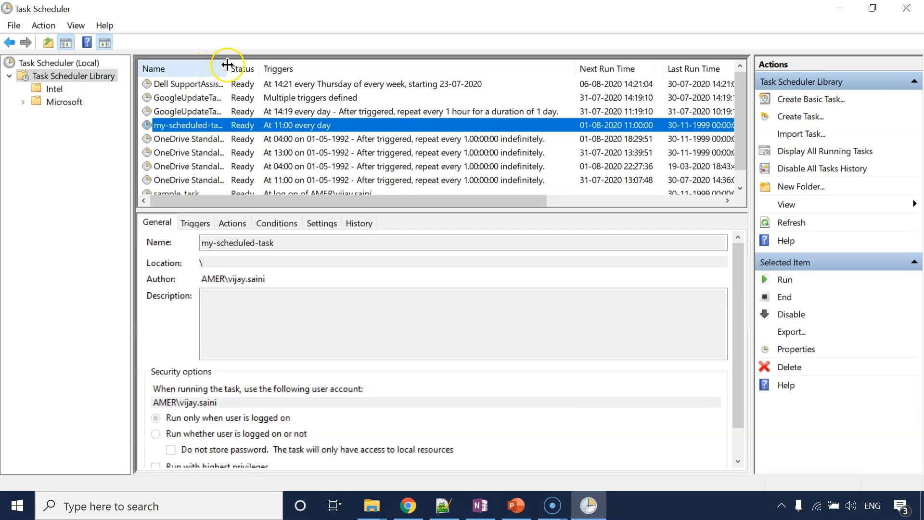
- Review the properties of my-scheduled-task, including its triggers, and close them without changes
double_click(230, 125)
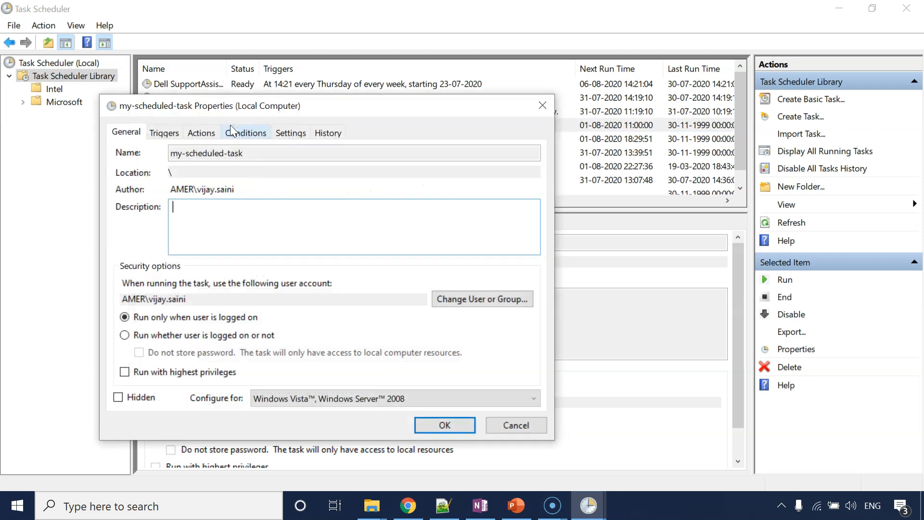
key(Escape)
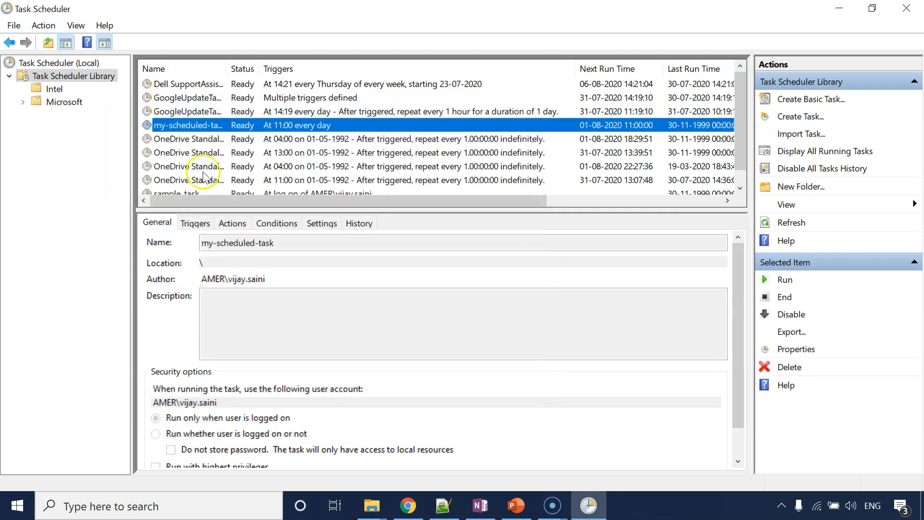
click(198, 191)
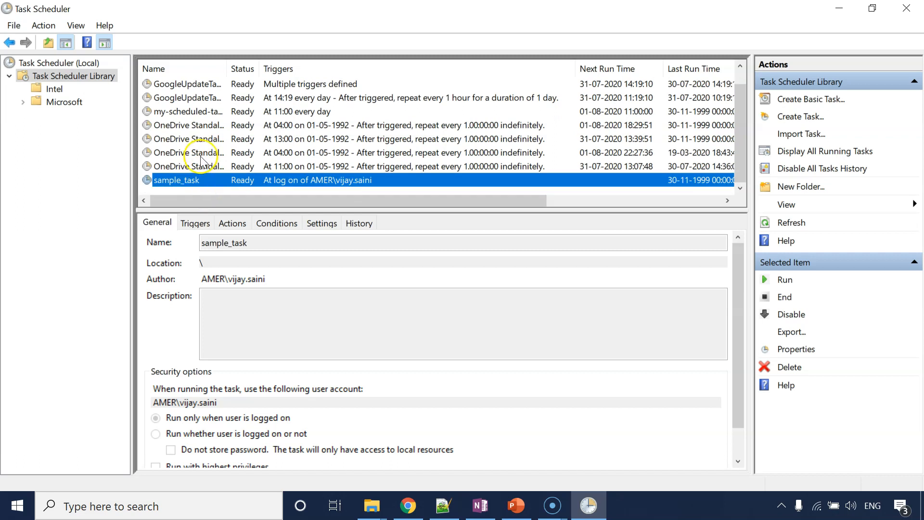
click(185, 114)
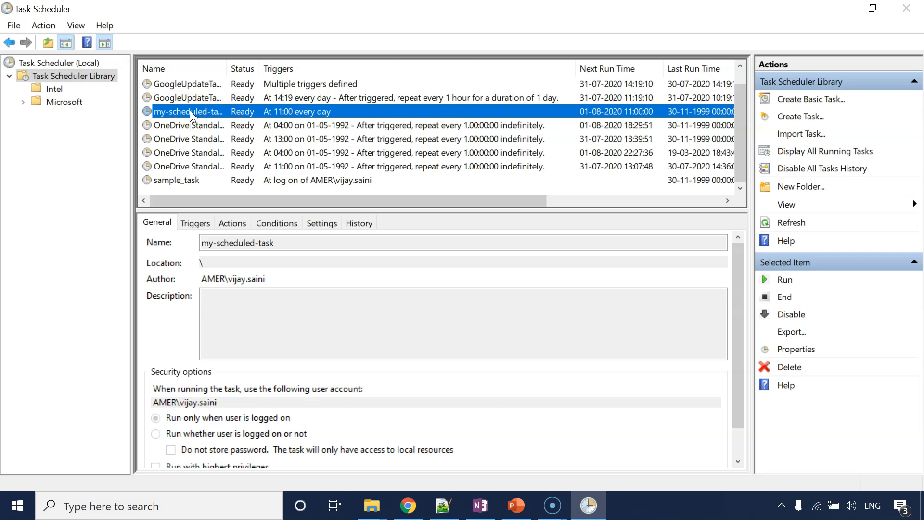
double_click(190, 111)
click(194, 153)
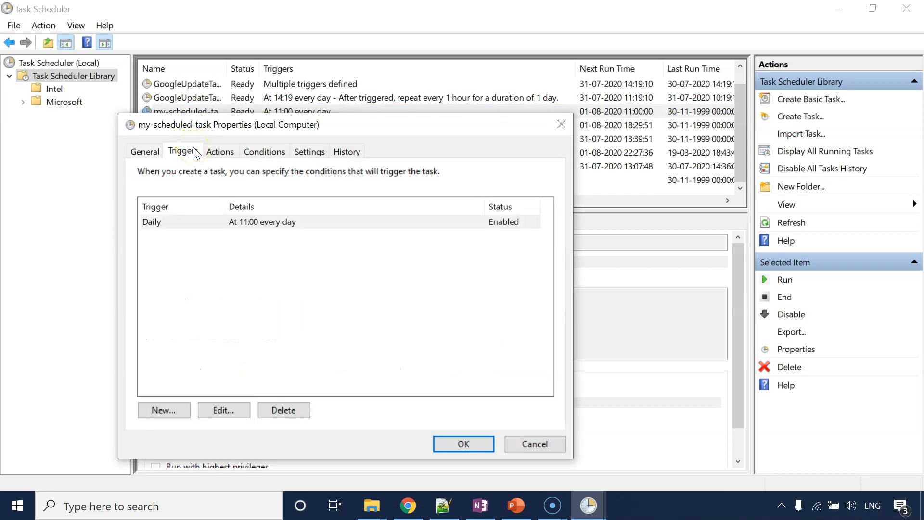
key(Escape)
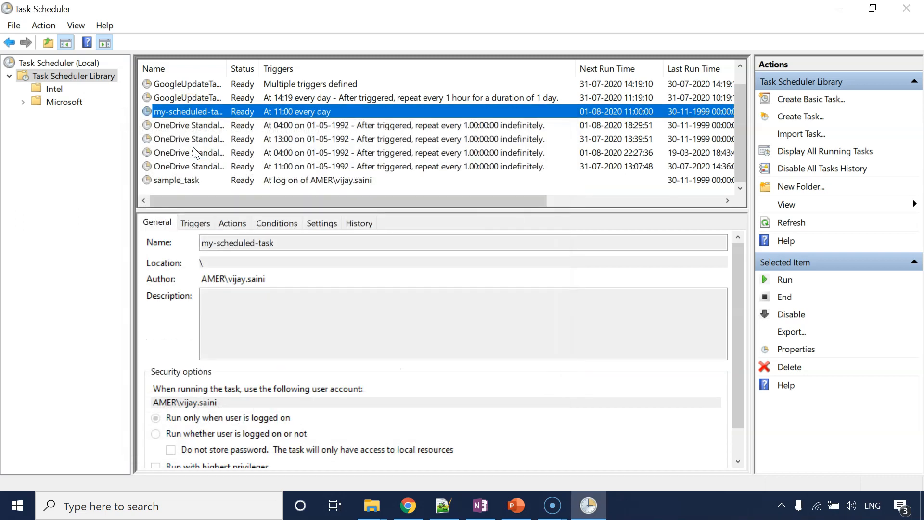
- Run my-scheduled-task on demand and switch to File Explorer's task_scheduler folder on drive C
right_click(201, 113)
click(219, 118)
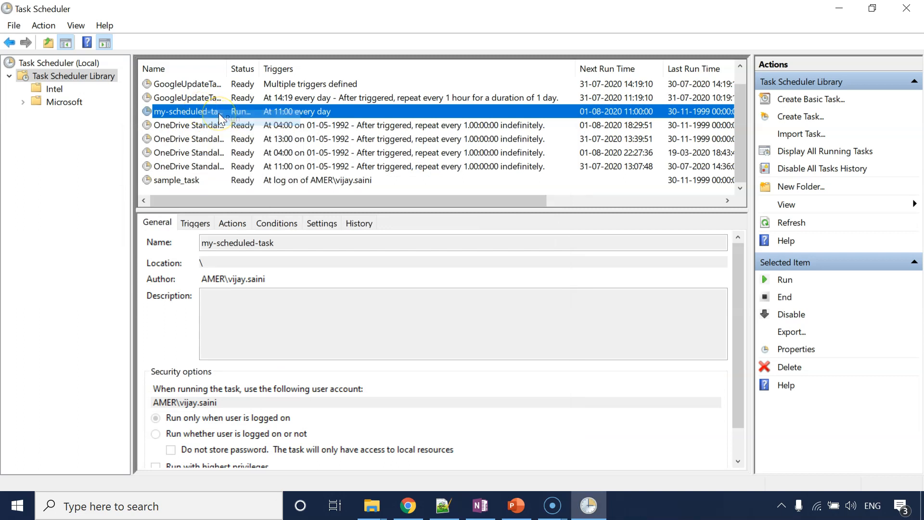
click(370, 506)
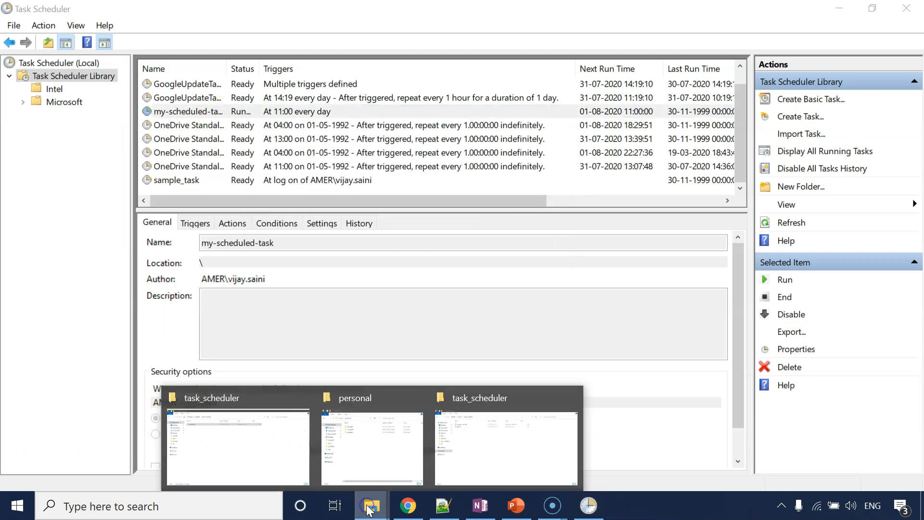
click(496, 437)
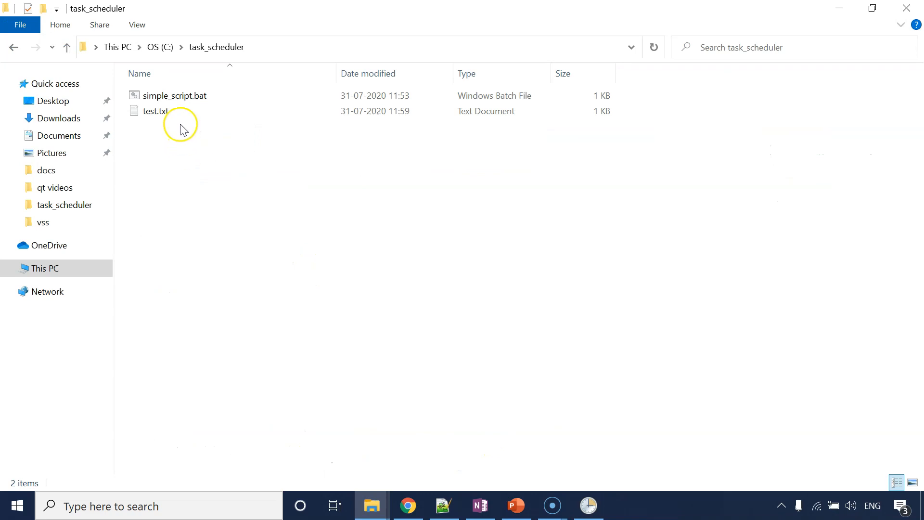
- Examine simple_script.bat and test.txt in the task_scheduler folder to check what the task run produced
click(168, 110)
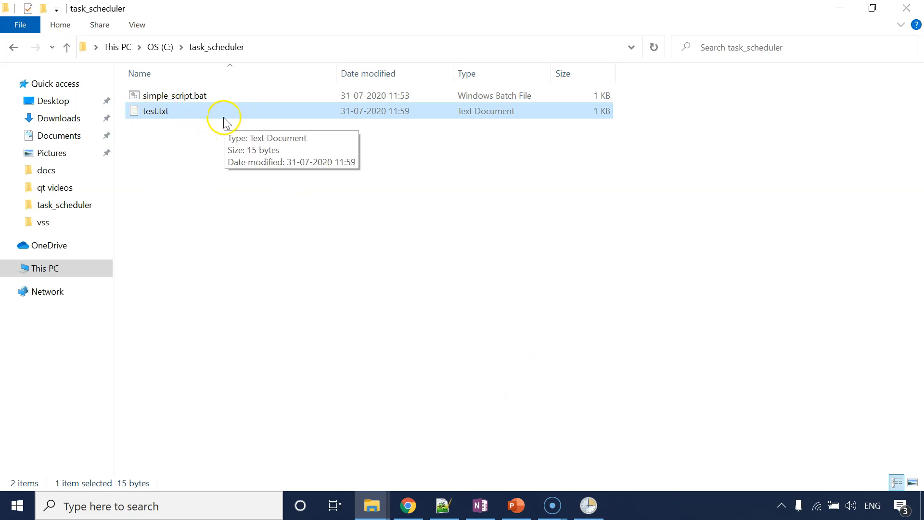
click(179, 96)
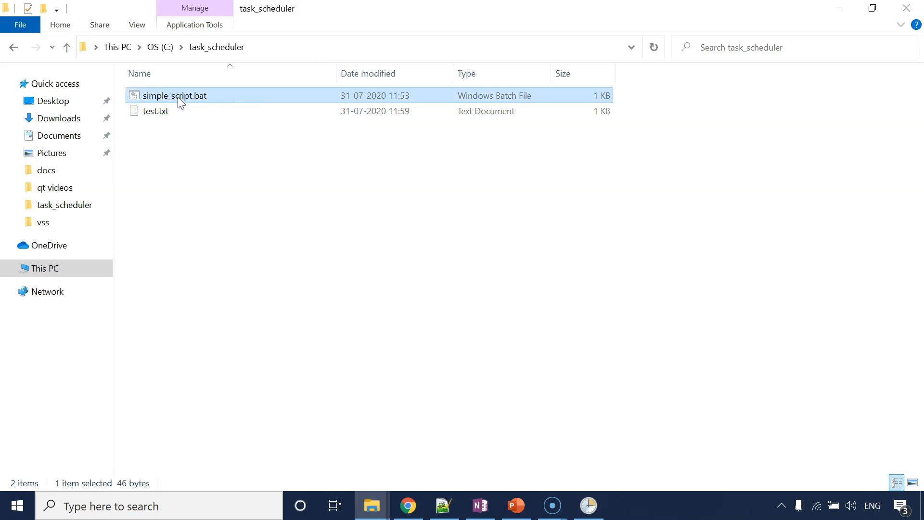
click(206, 111)
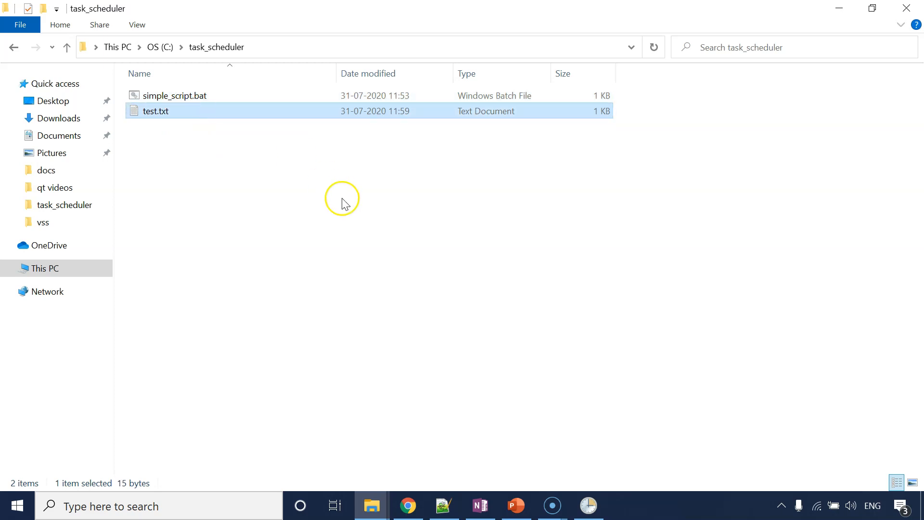
click(173, 124)
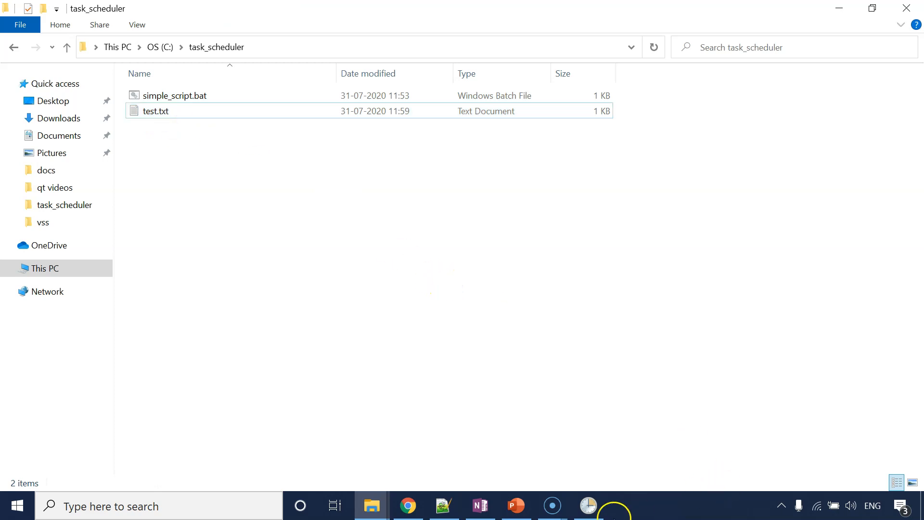
click(593, 506)
click(593, 506)
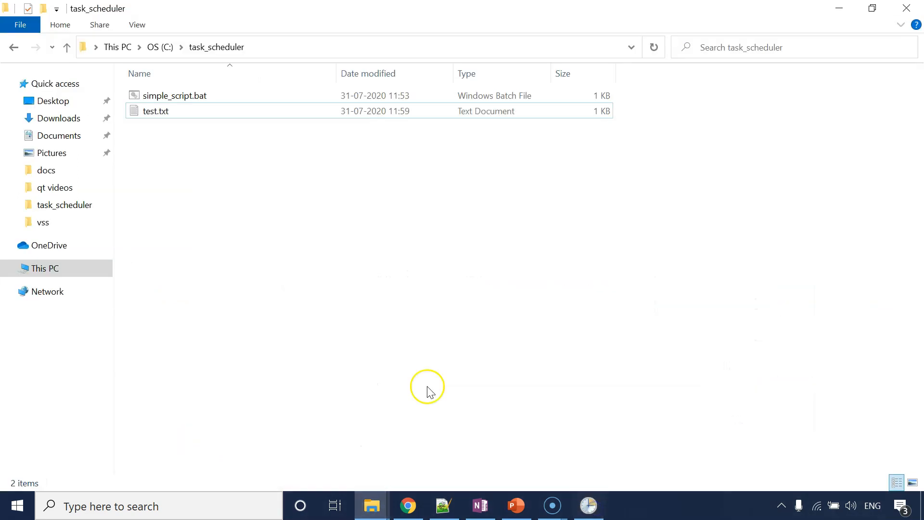
click(195, 95)
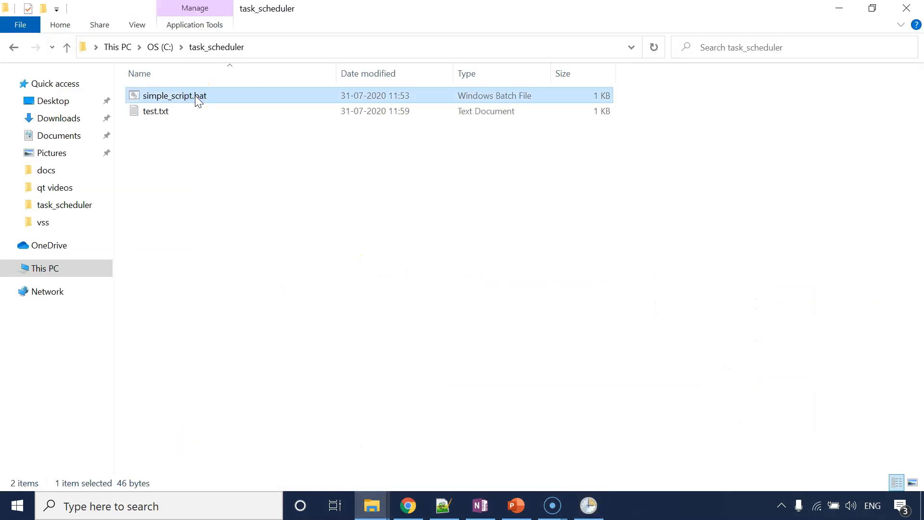
double_click(183, 111)
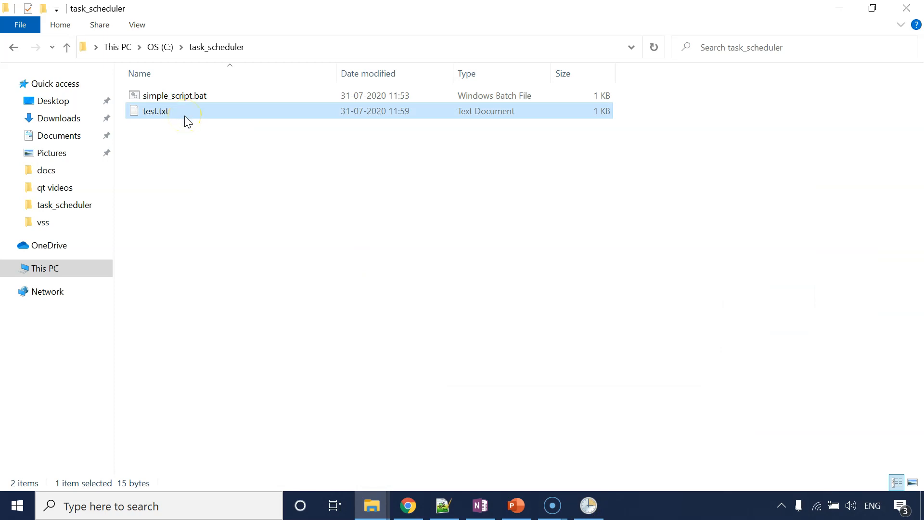
click(172, 96)
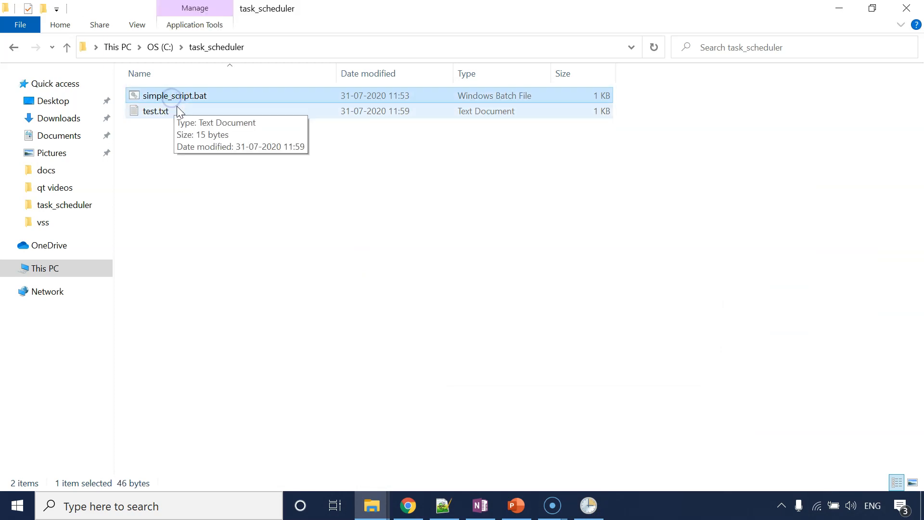
click(182, 112)
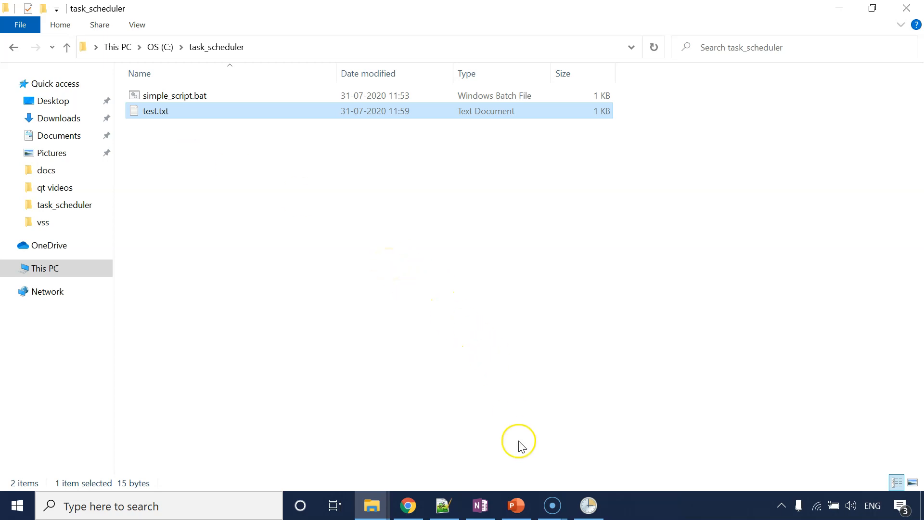
- Switch to Task Scheduler and review my-scheduled-task's history events, widening the Level and Date and Time columns
click(588, 504)
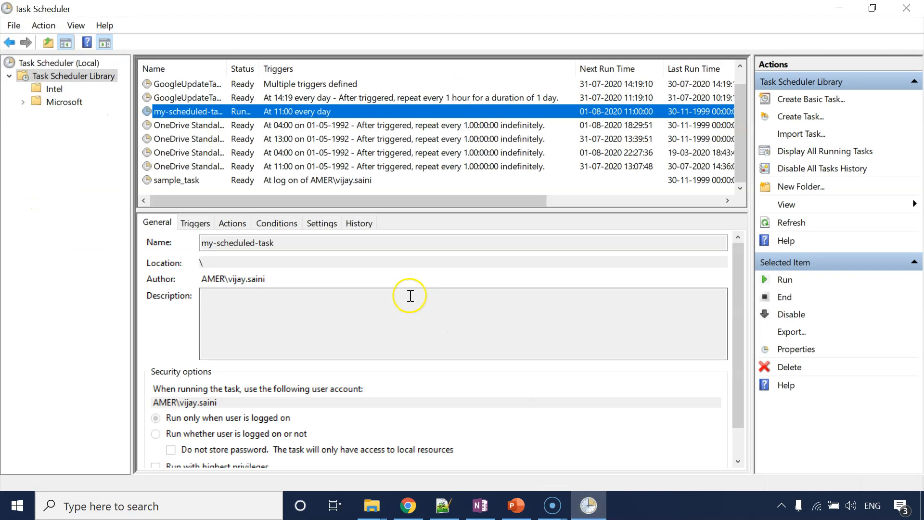
click(359, 222)
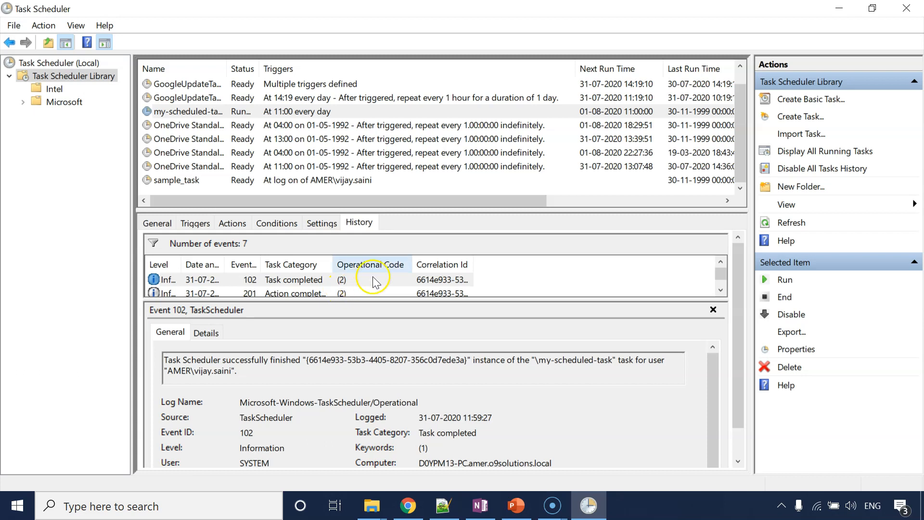
click(713, 310)
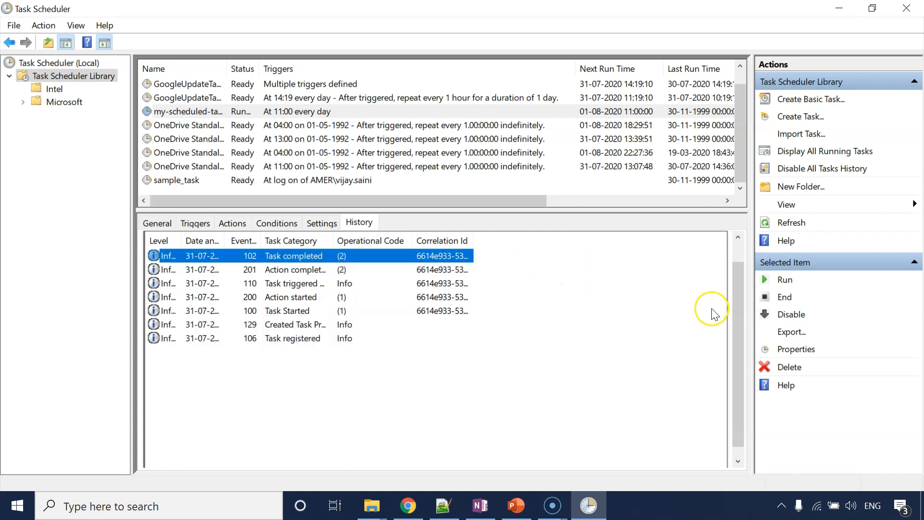
click(255, 340)
click(286, 312)
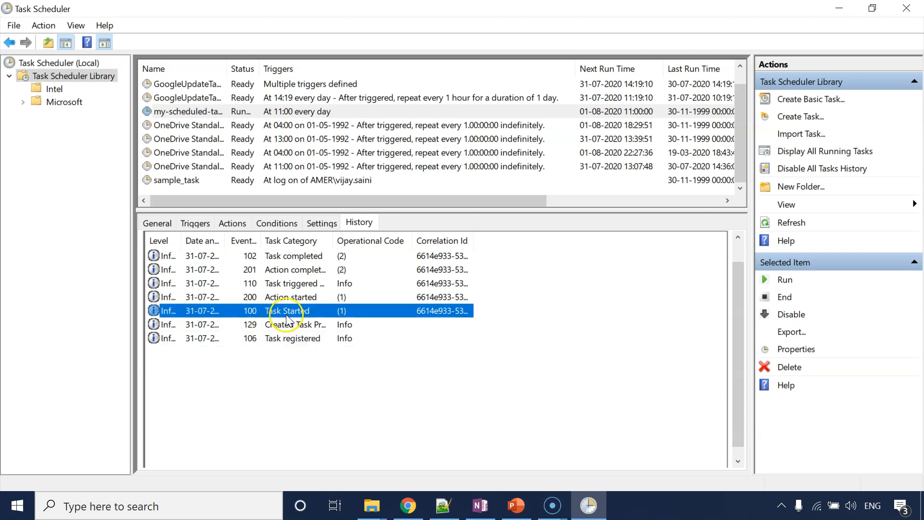
click(298, 269)
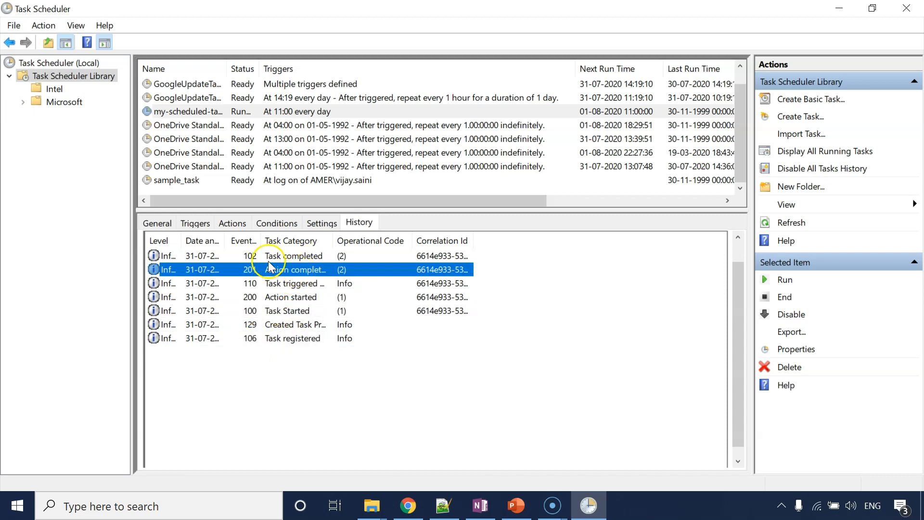
drag(226, 232, 243, 232)
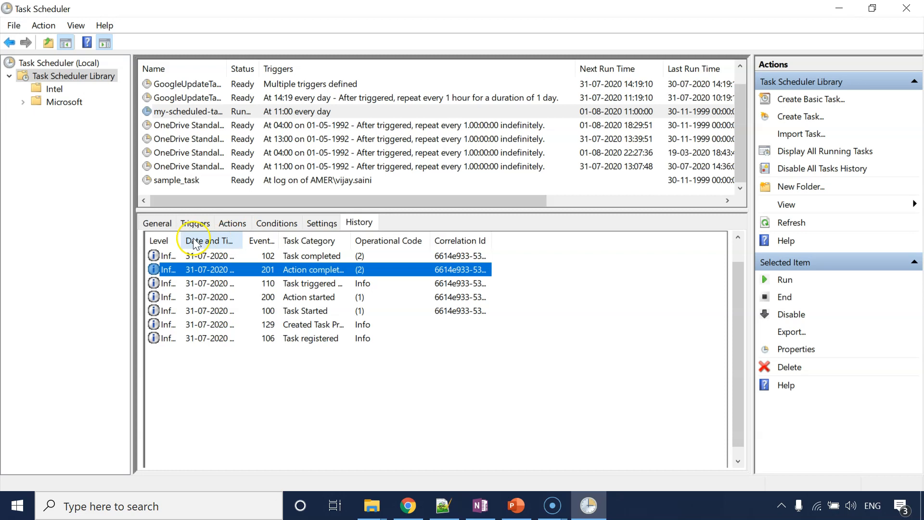
drag(179, 234, 265, 238)
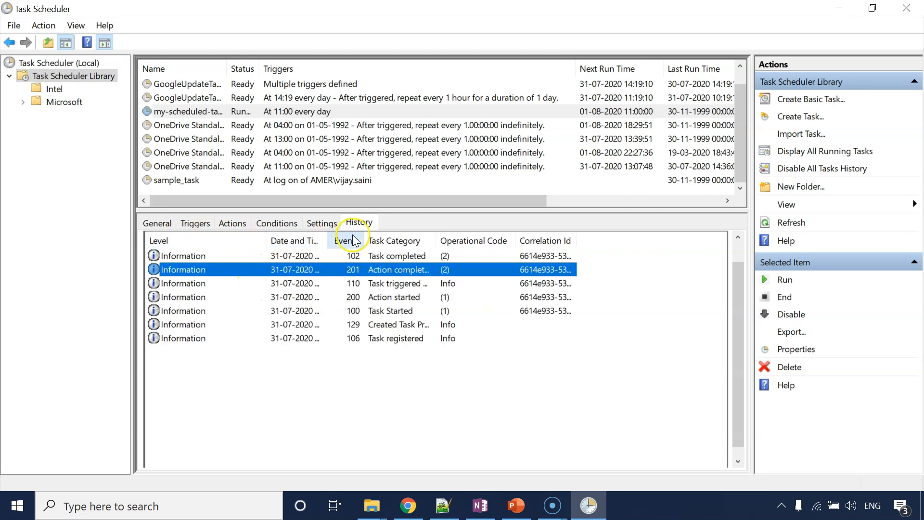
click(288, 112)
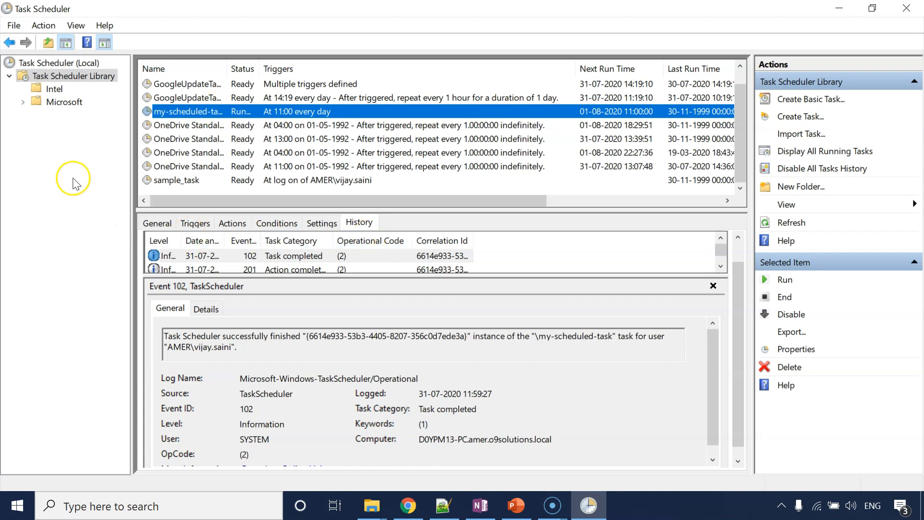
- Browse the library's Microsoft folder and its Office tasks, and return to the Task Scheduler Library
click(56, 102)
click(22, 102)
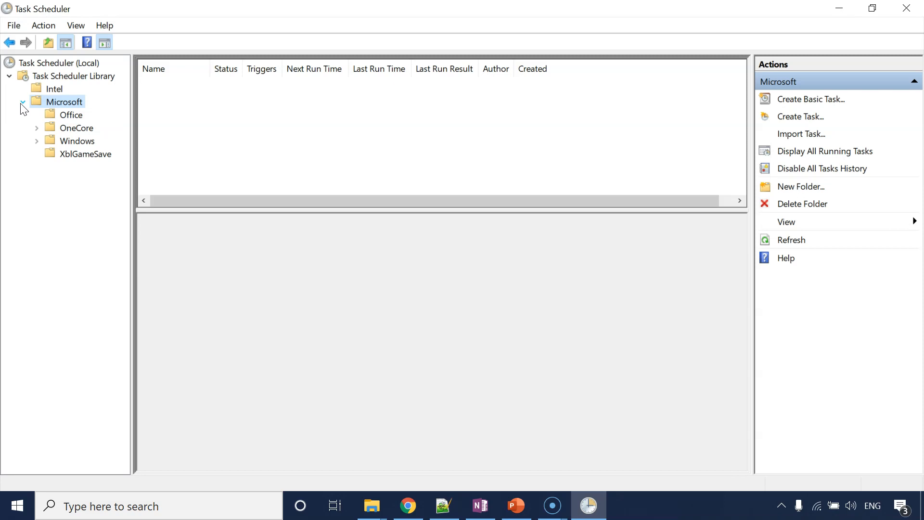
click(72, 115)
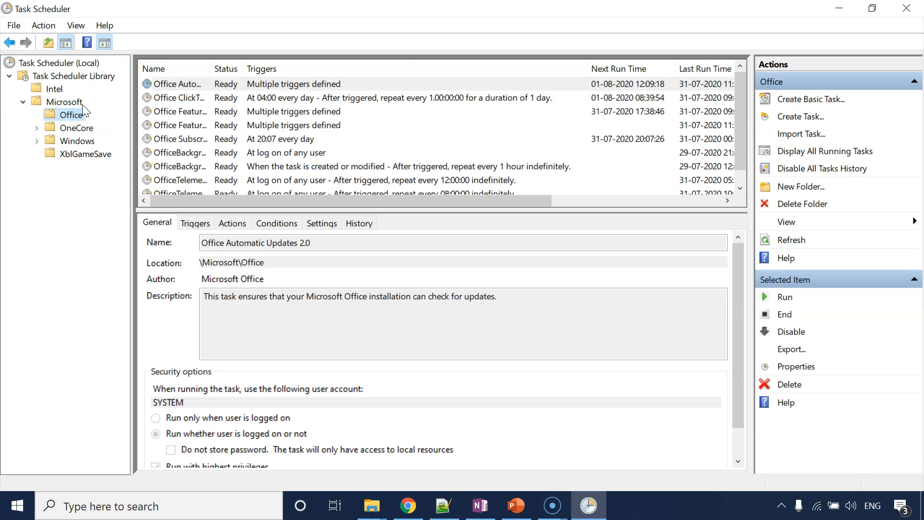
click(53, 80)
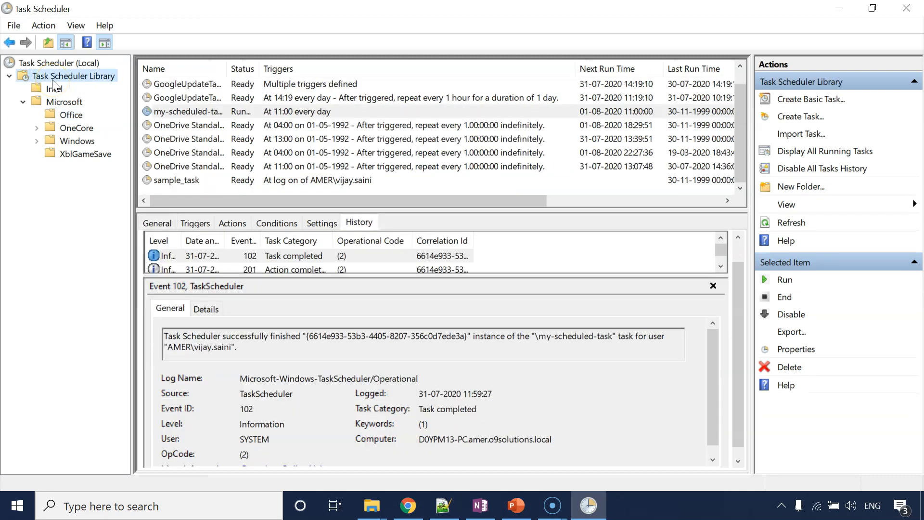
click(22, 103)
click(23, 103)
- Create a new library folder named with the account owner's first name followed by _tasks
click(812, 188)
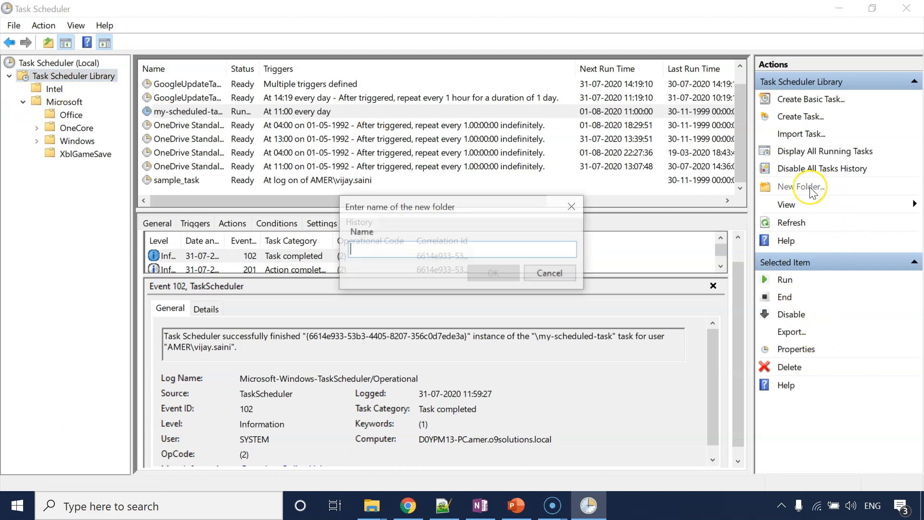
text(vijay_tasks)
key(Return)
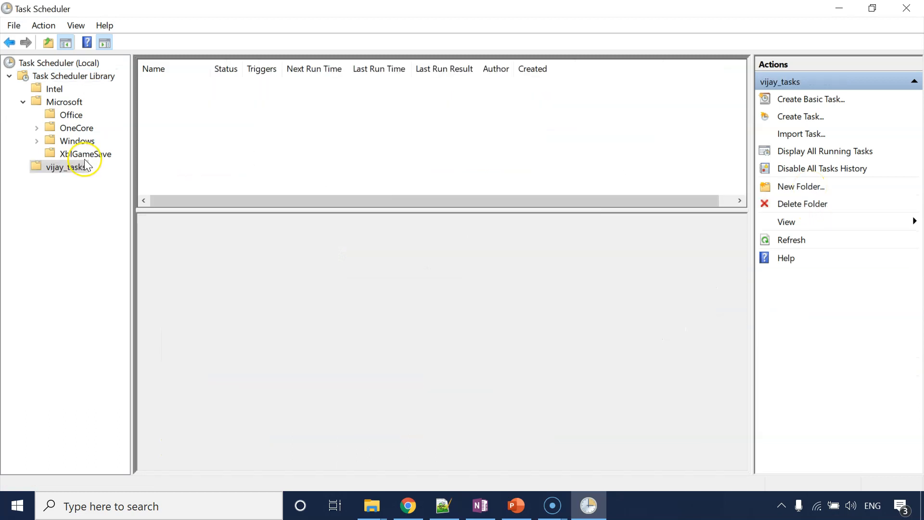
- Create a task named bew_task in the custom library folder that starts C:\task_scheduler\simple_script.bat, and select it
click(823, 116)
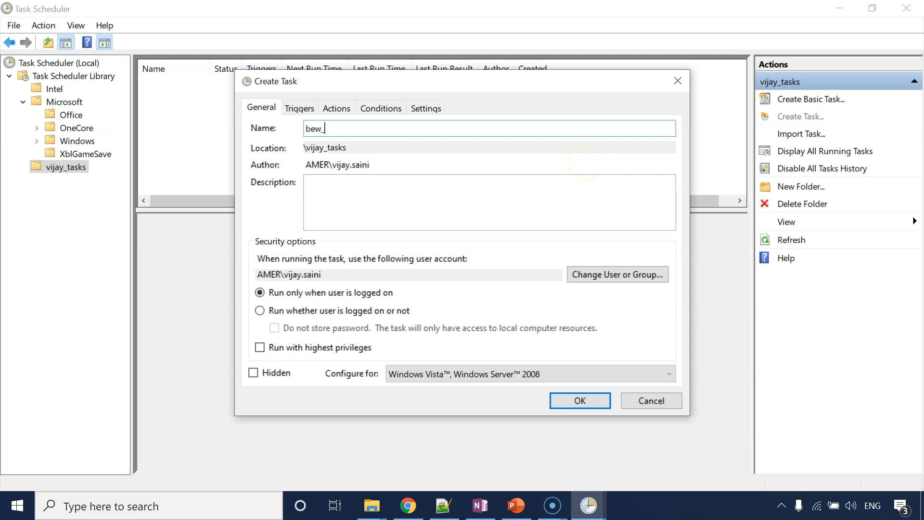
click(594, 401)
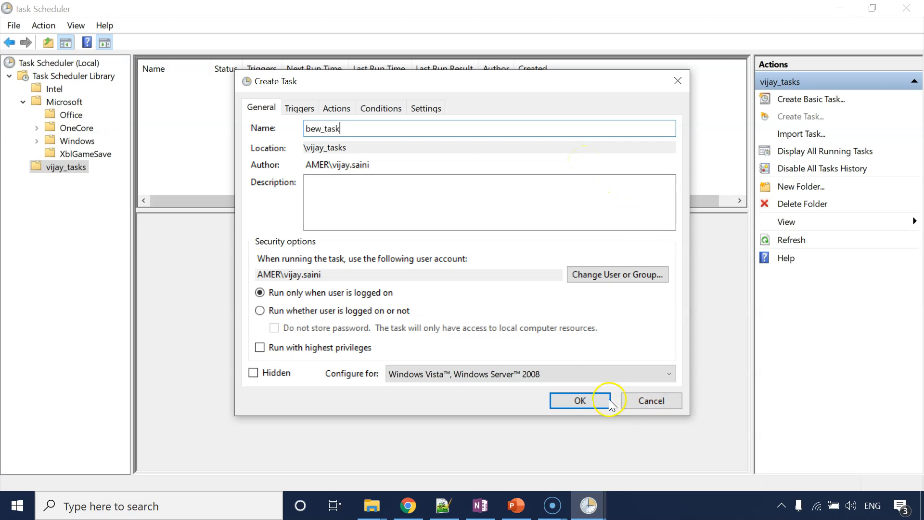
click(538, 337)
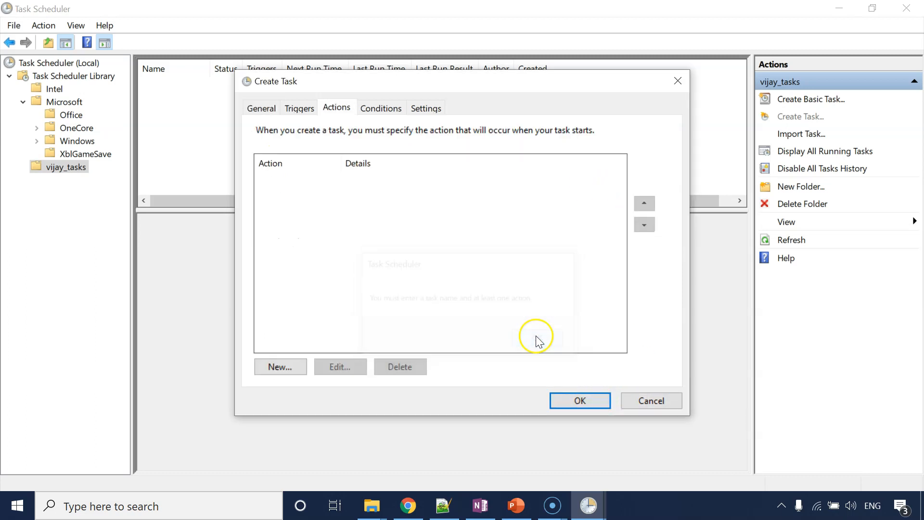
click(288, 365)
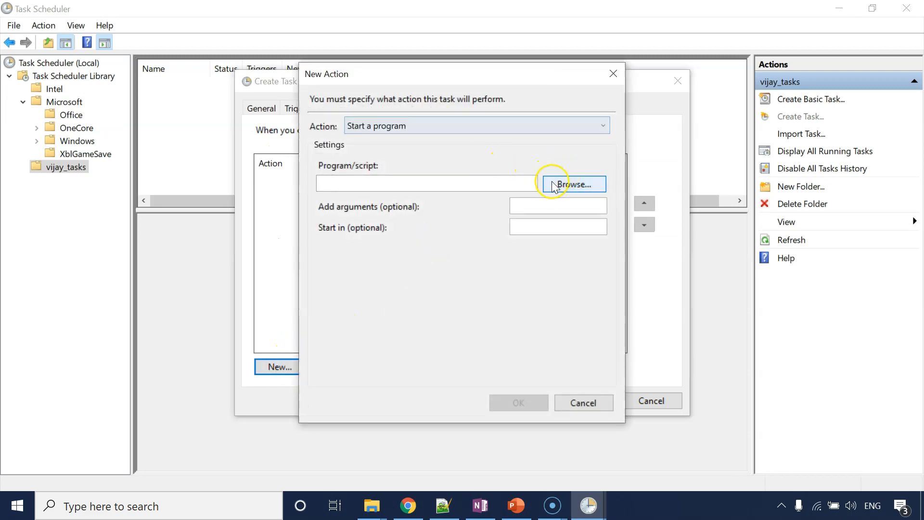
click(552, 183)
double_click(448, 194)
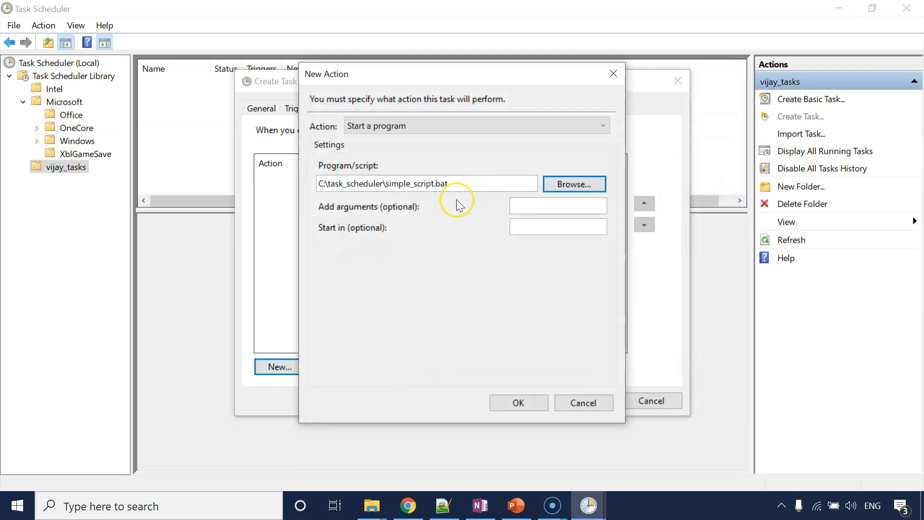
click(511, 404)
click(580, 400)
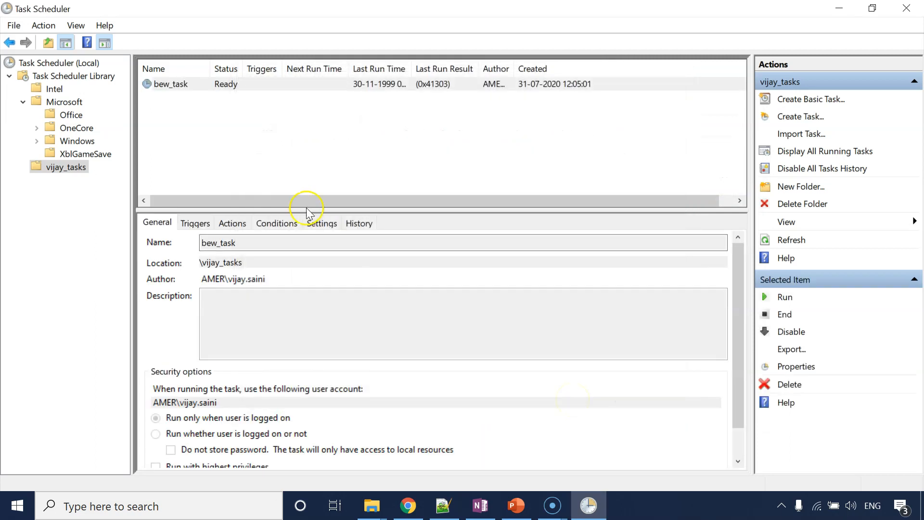
click(170, 92)
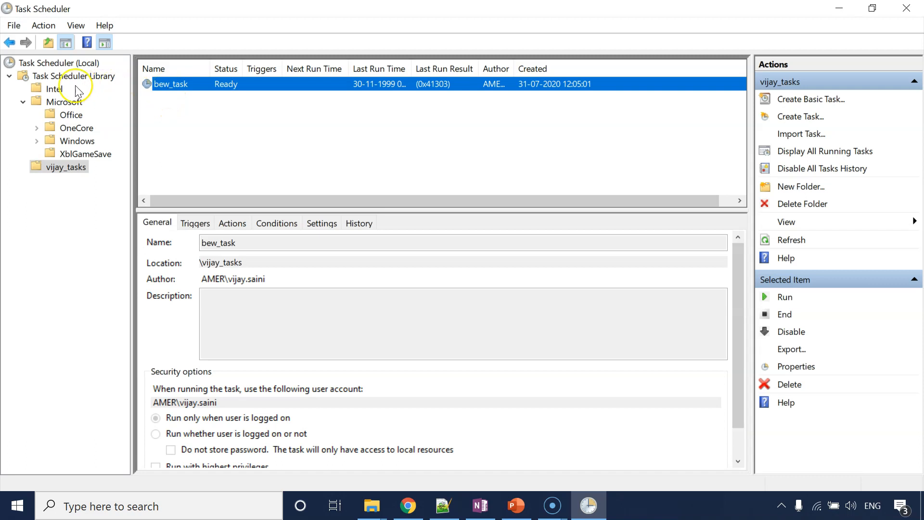
- Return to the Task Scheduler Library and review my-scheduled-task's triggers, actions and conditions without changing them
click(54, 76)
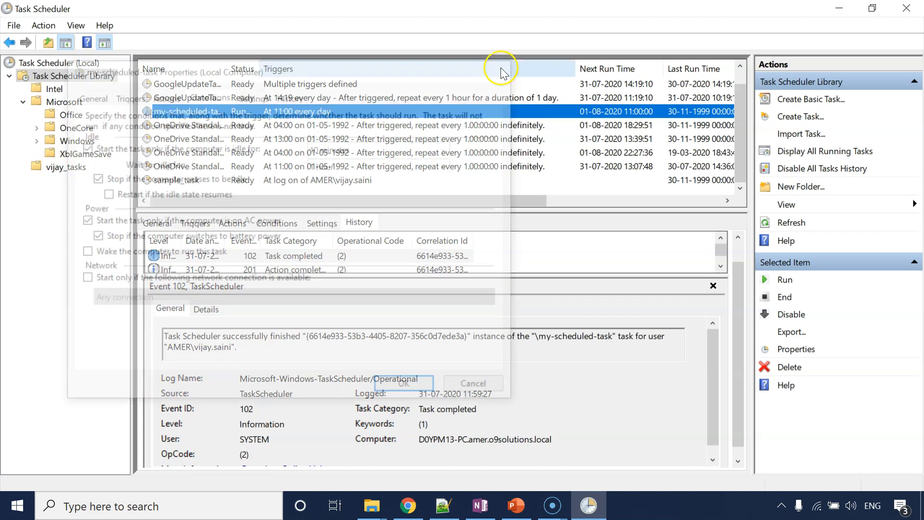
click(213, 116)
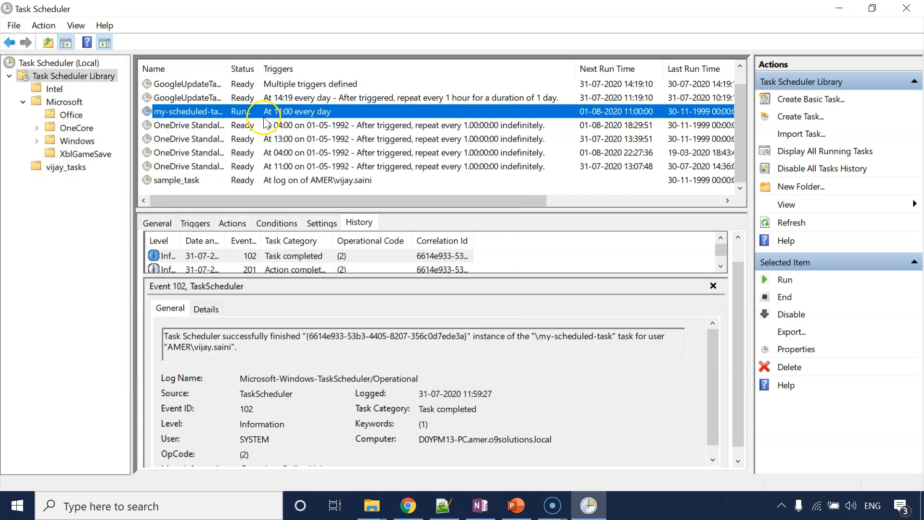
double_click(211, 112)
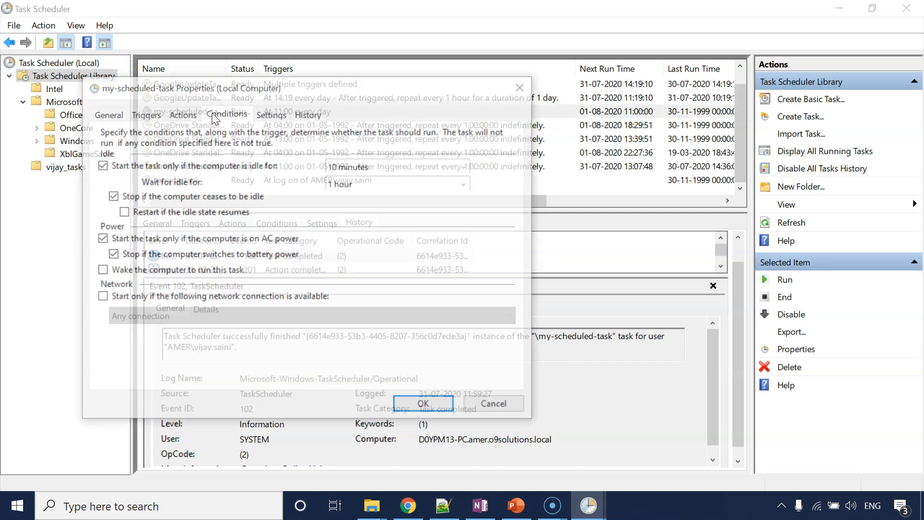
click(144, 115)
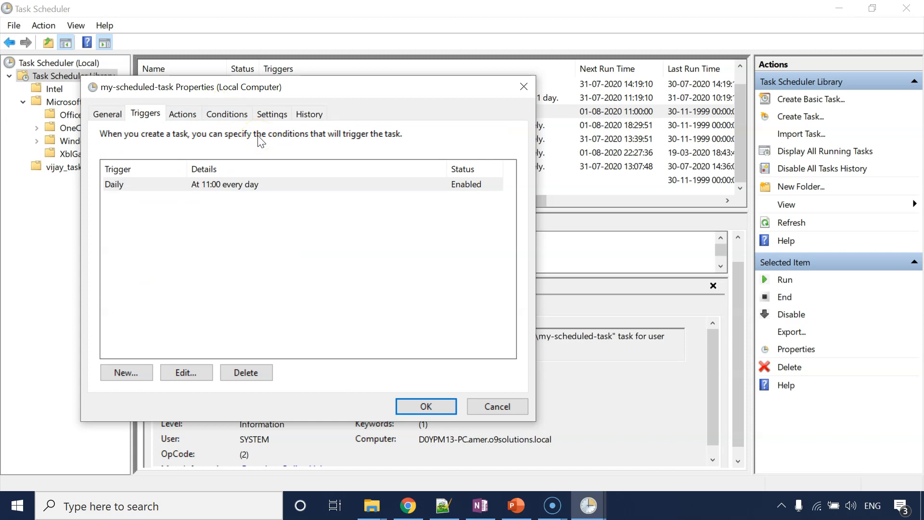
click(183, 119)
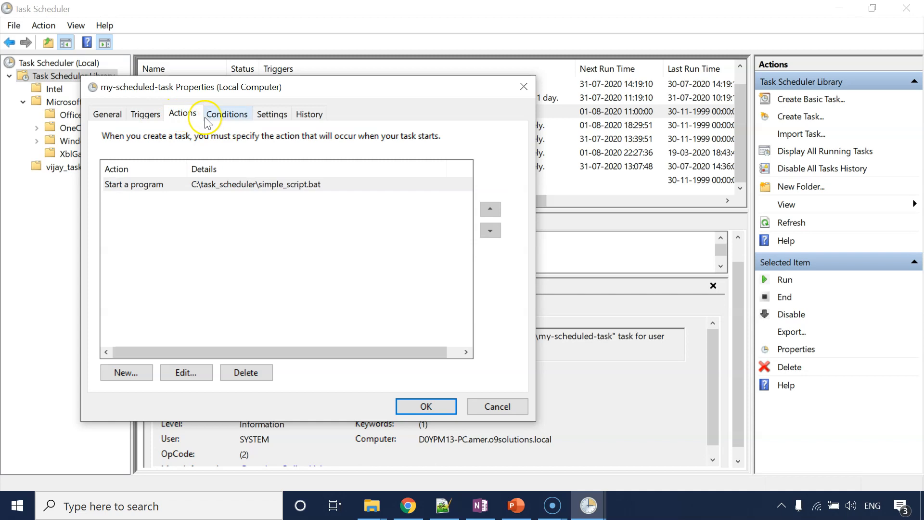
click(215, 120)
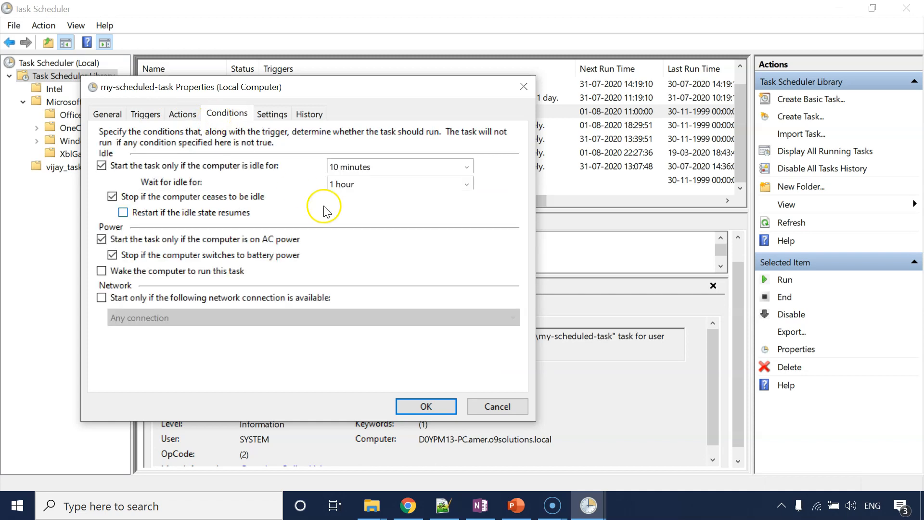
click(498, 409)
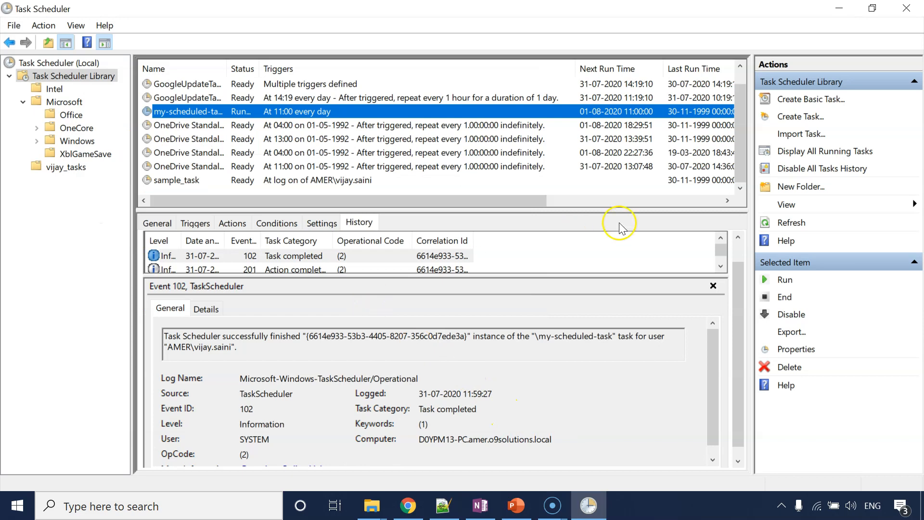
- Export my-scheduled-task as my-scheduled-task.xml into the task_scheduler folder
right_click(308, 114)
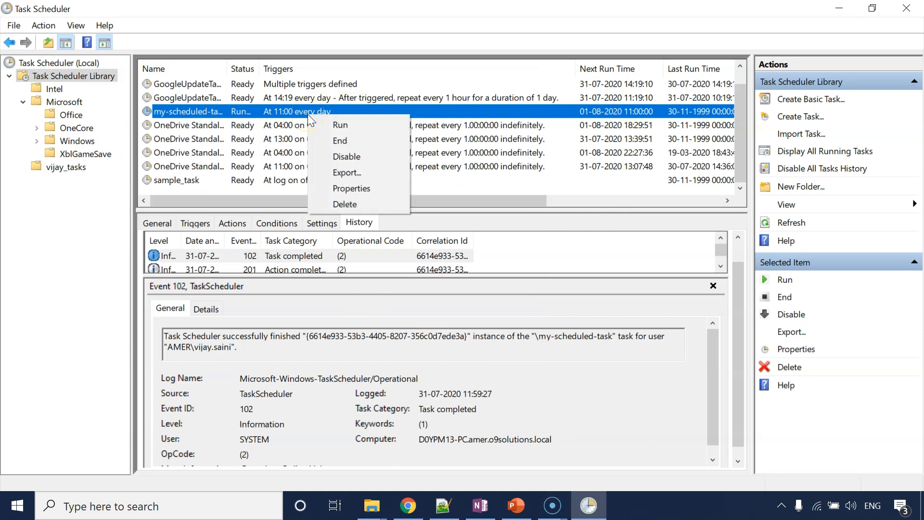
click(345, 173)
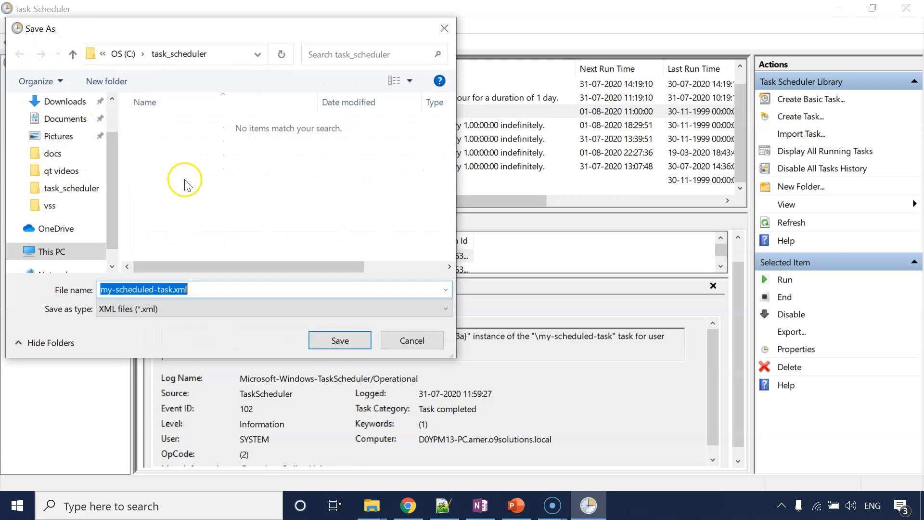
click(324, 342)
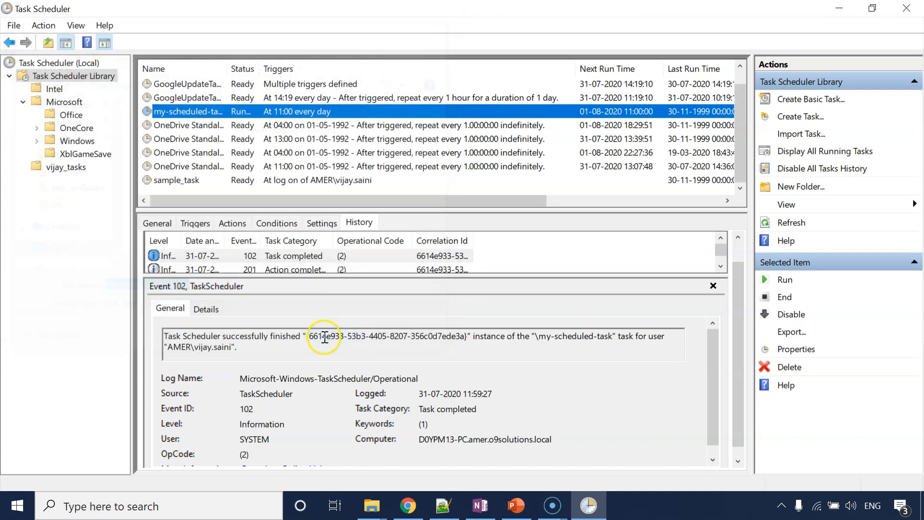
- Open the exported my-scheduled-task.xml in Notepad++, examine the task definition, and switch back to Task Scheduler
mouse_move(368, 510)
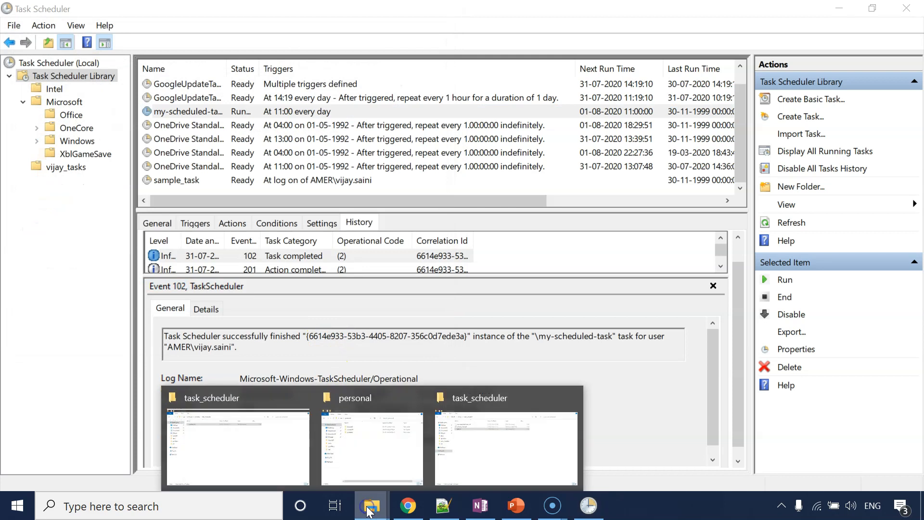
click(498, 431)
click(181, 99)
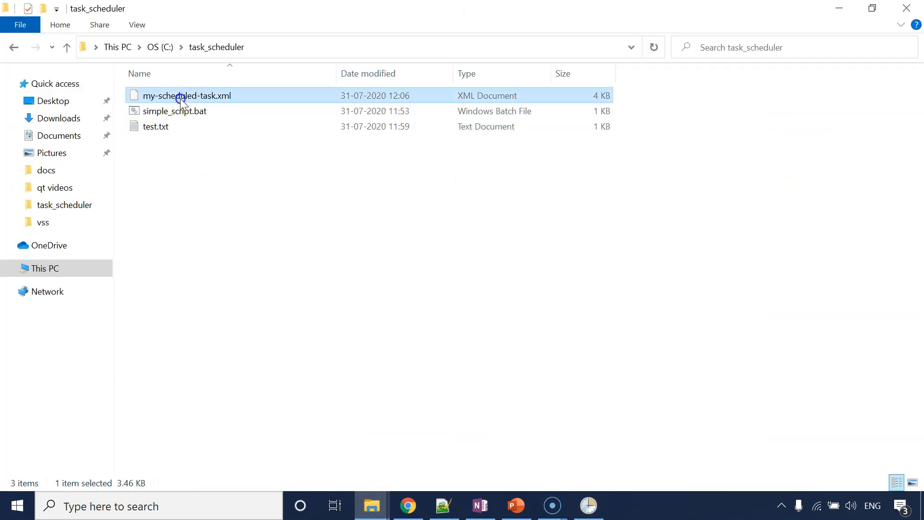
right_click(180, 99)
click(222, 155)
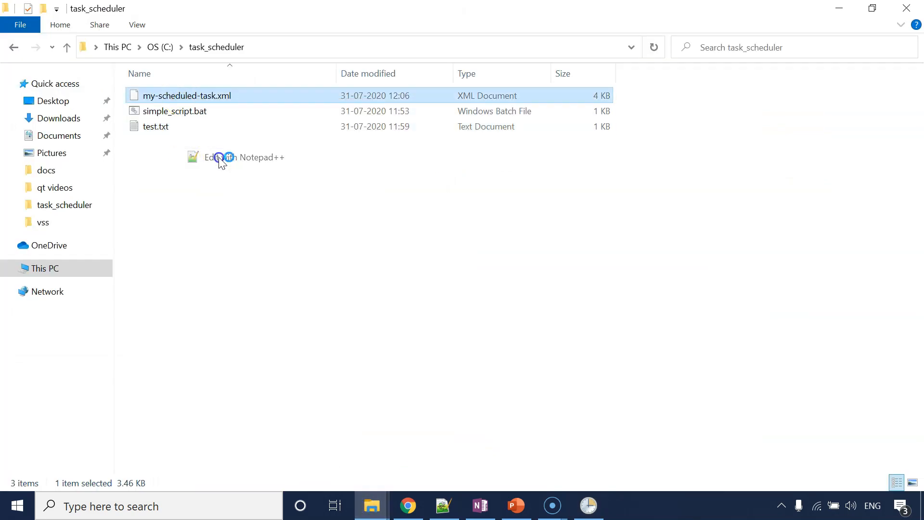
scroll(220, 157, down, 5)
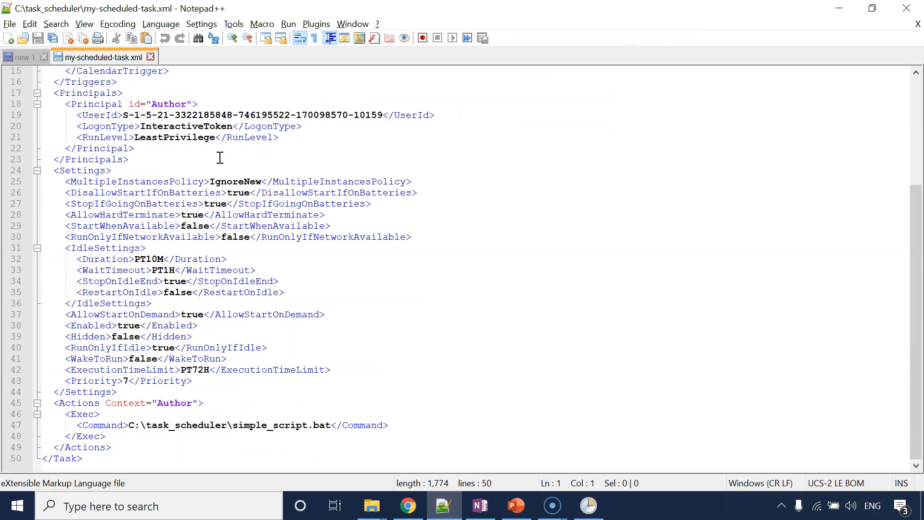
scroll(220, 157, up, 5)
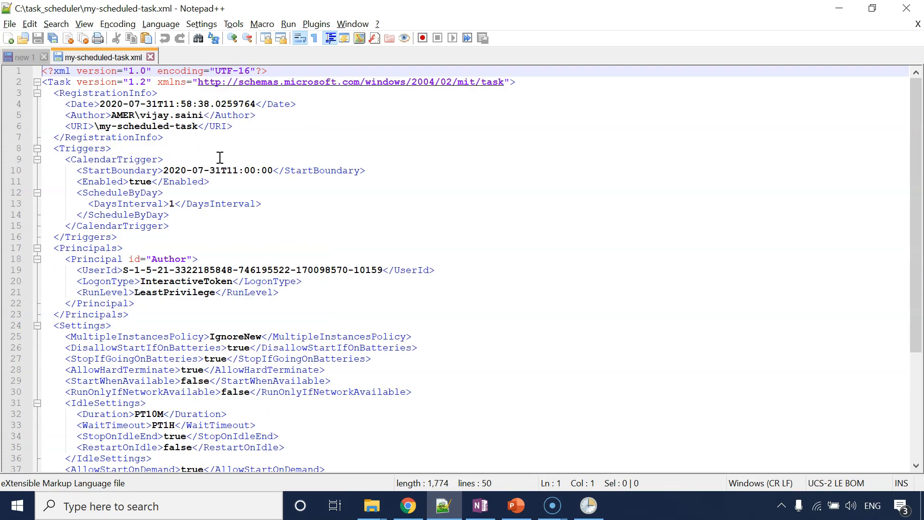
click(220, 157)
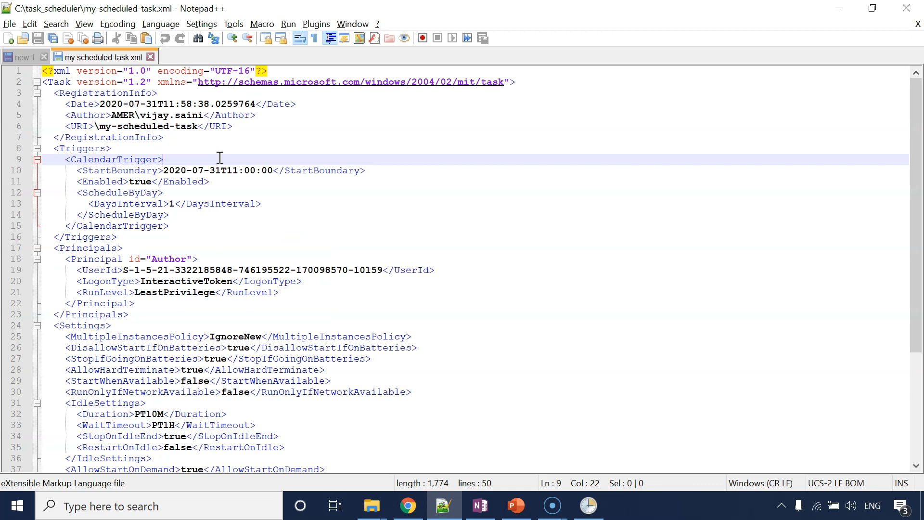
key(alt+Tab)
key(alt+Tab)
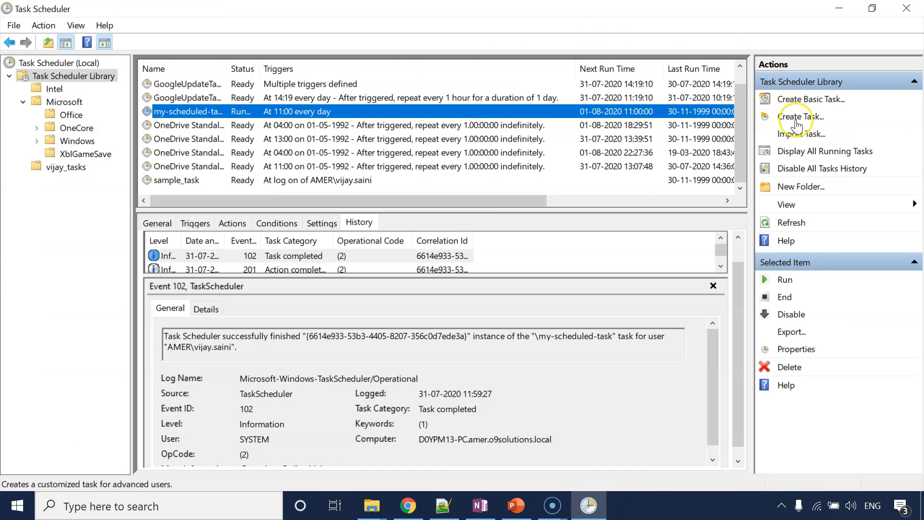
click(799, 134)
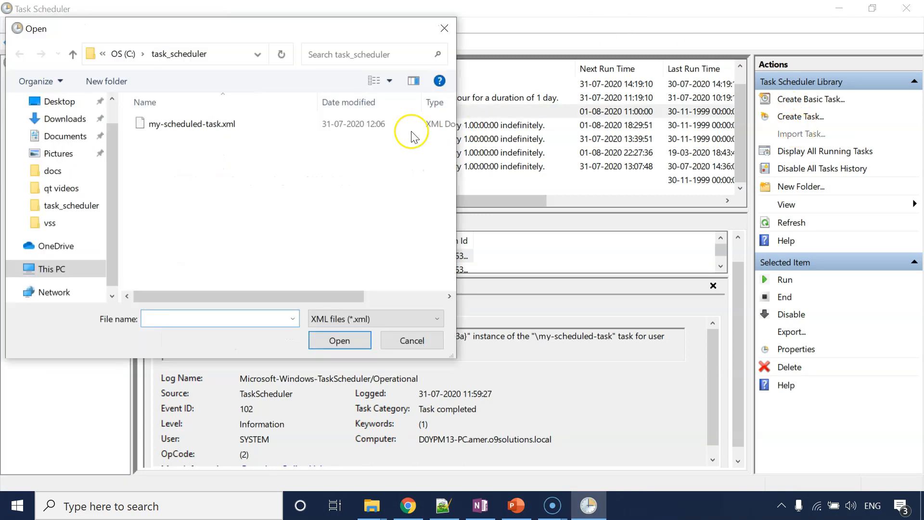
click(225, 128)
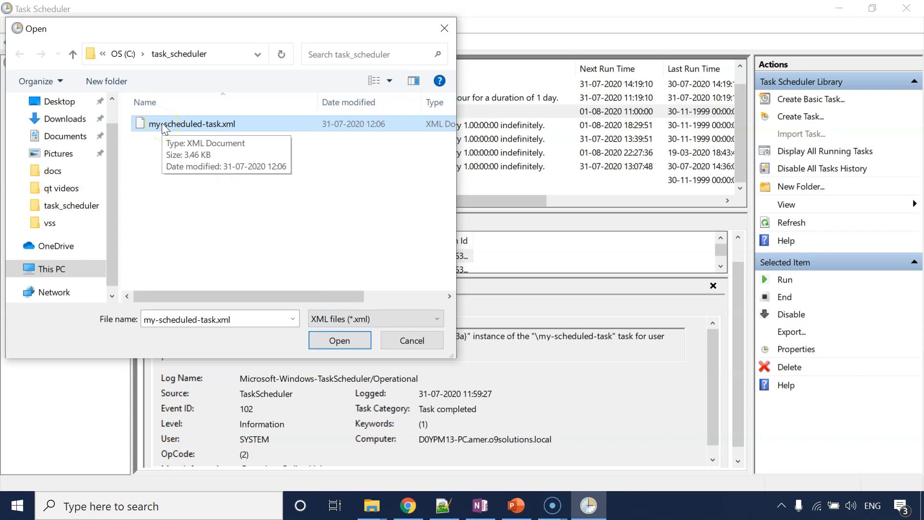
click(420, 341)
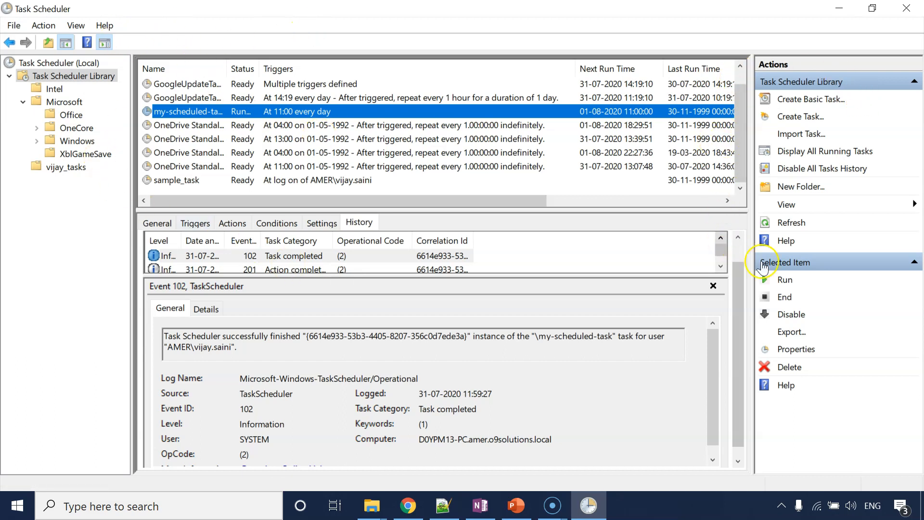
- Refresh the Task Scheduler Library's task list
click(814, 226)
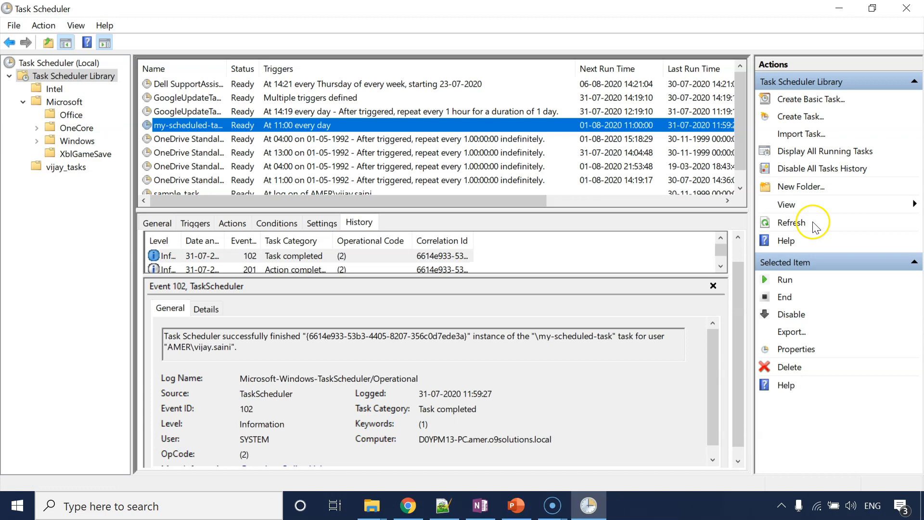
click(813, 223)
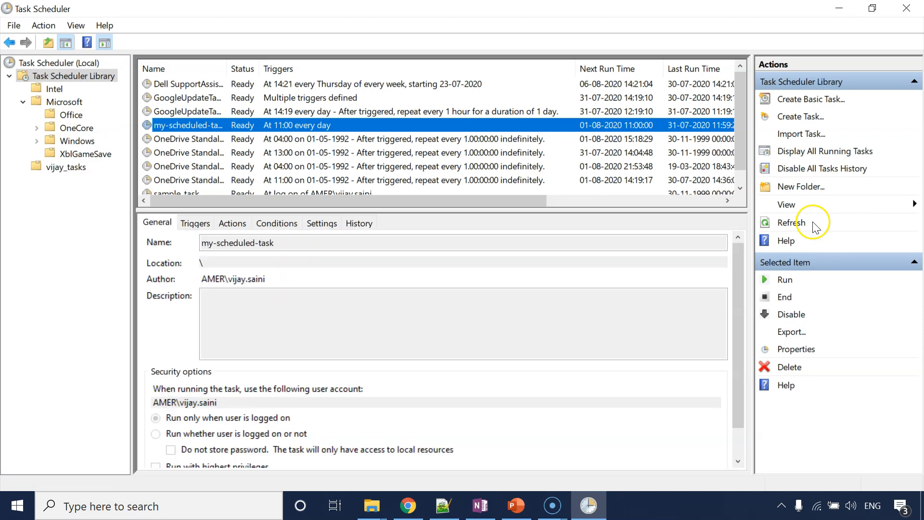